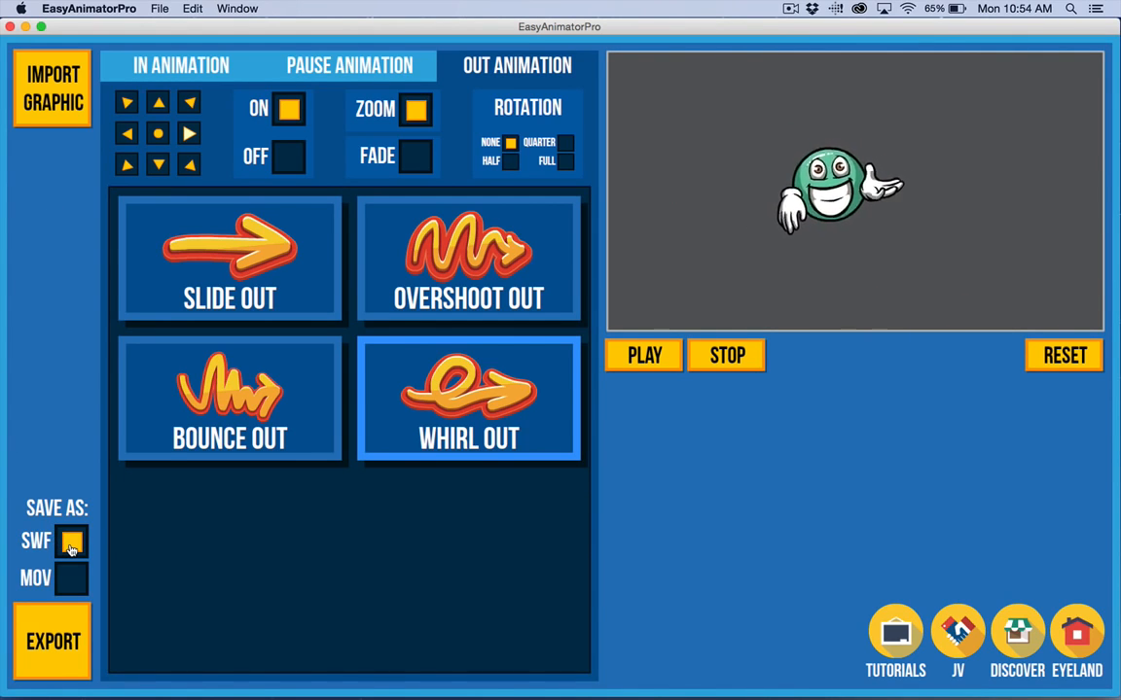
Examine the save formats and the settings of the In, Pause and Out animation stages.
{"action": "left_click", "coordinate": [85, 583]}
{"action": "left_click", "coordinate": [85, 583]}
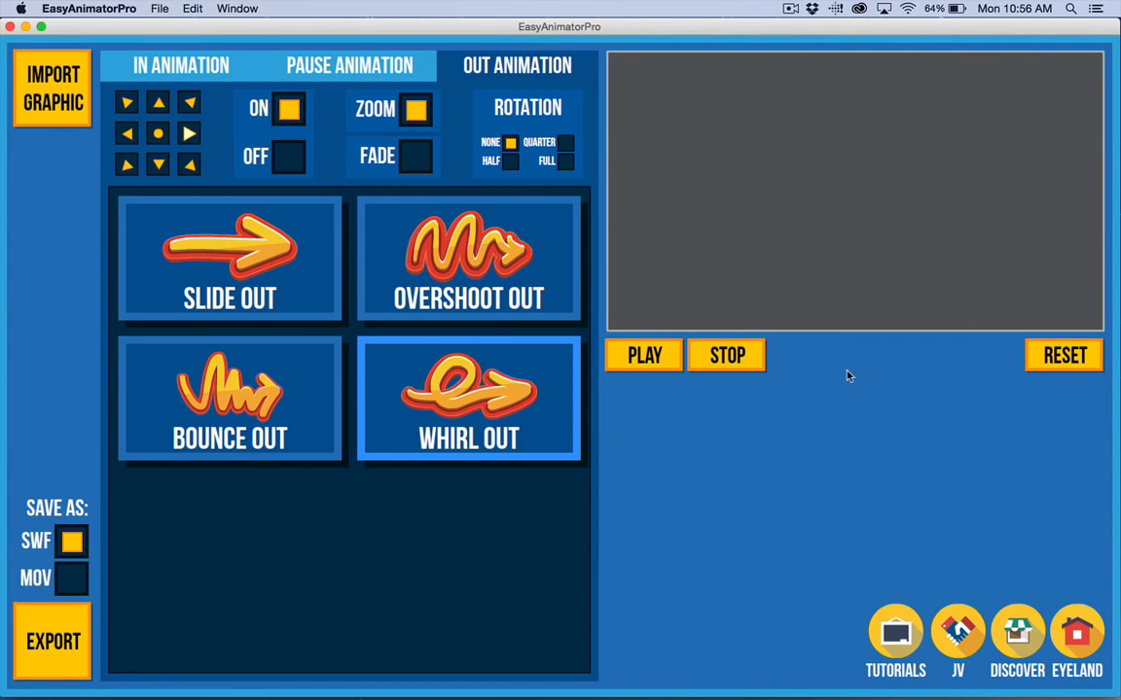
{"action": "left_click", "coordinate": [169, 74]}
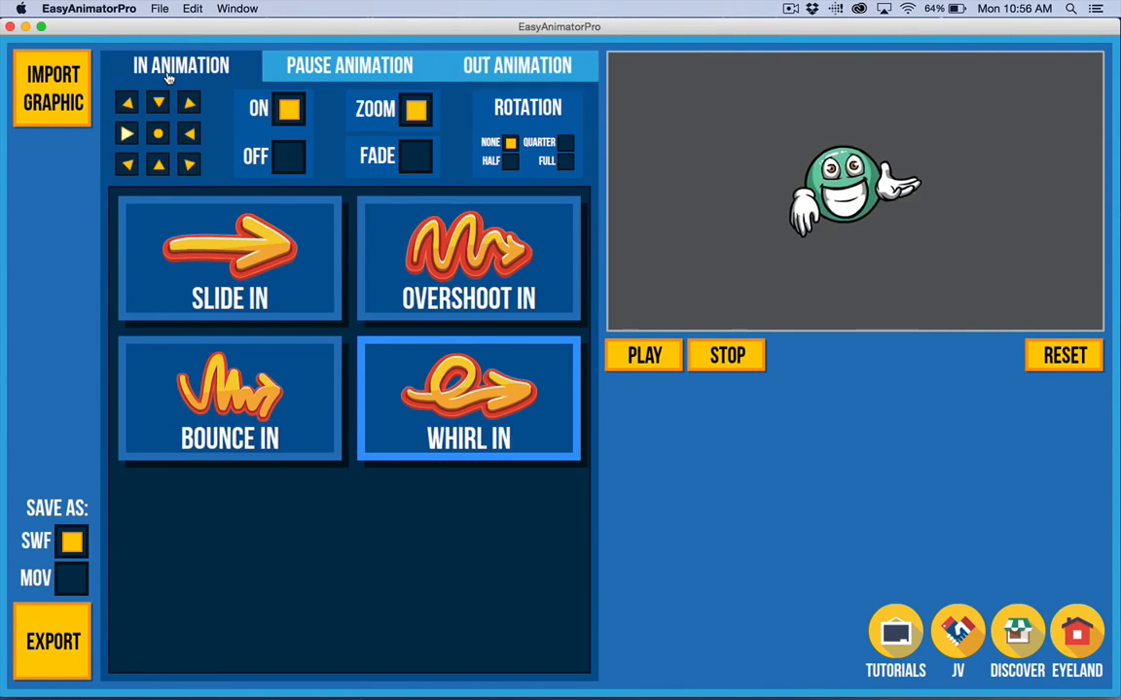
{"action": "left_click", "coordinate": [321, 70]}
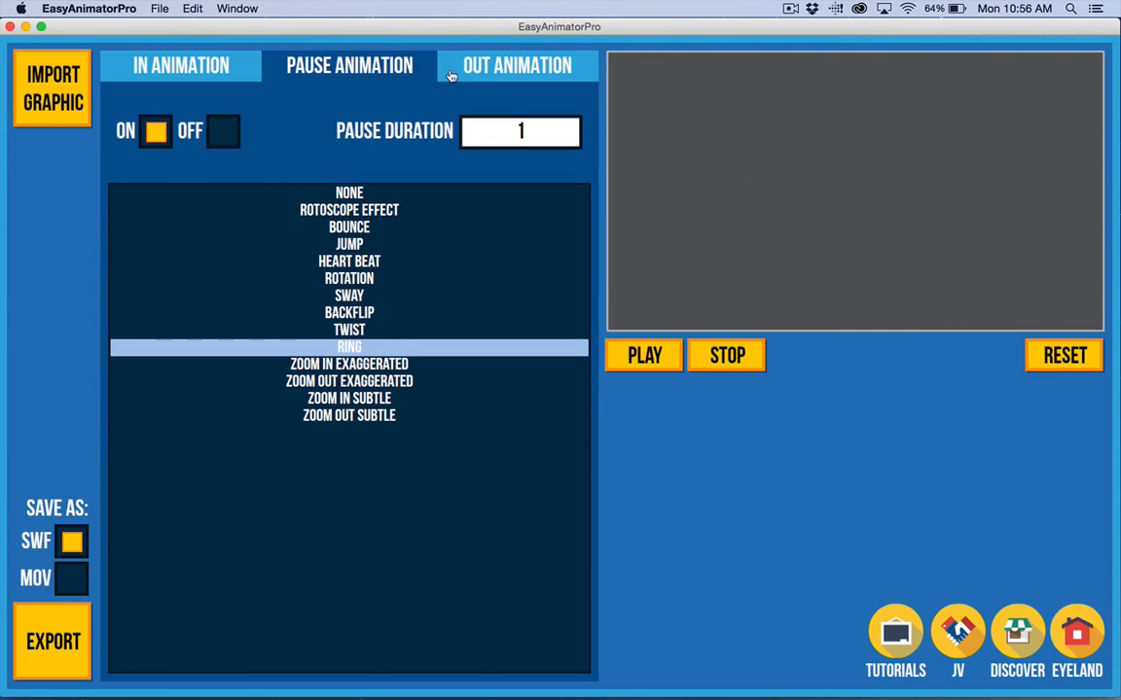
{"action": "left_click", "coordinate": [516, 74]}
{"action": "left_click", "coordinate": [164, 70]}
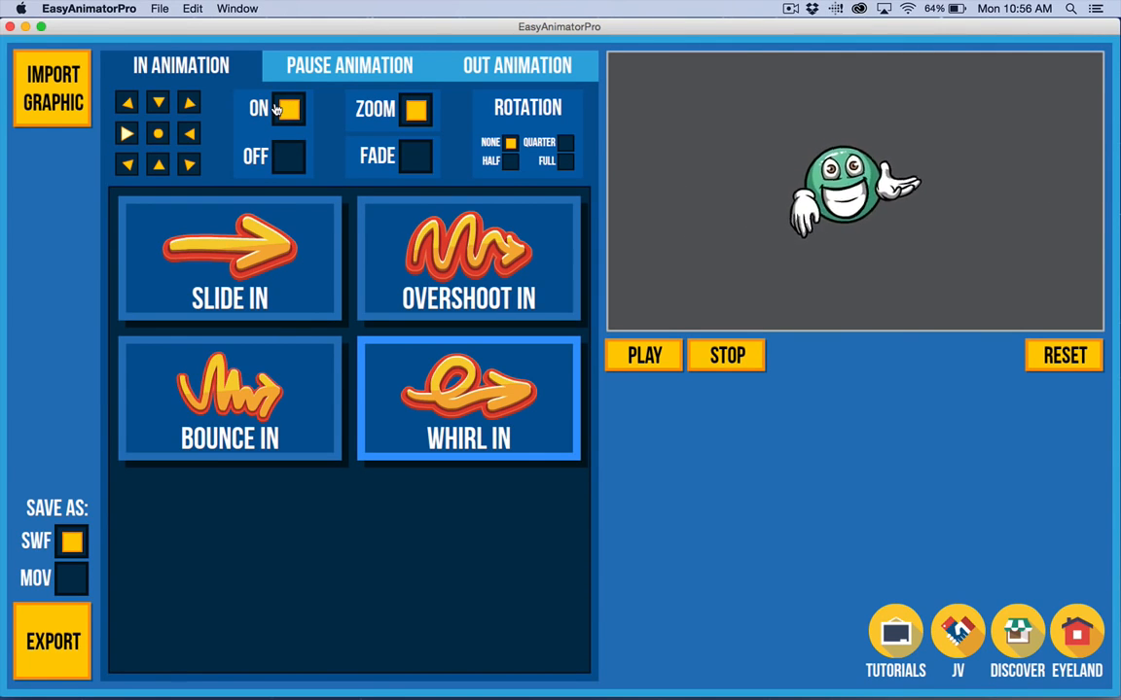
{"action": "left_click", "coordinate": [336, 70]}
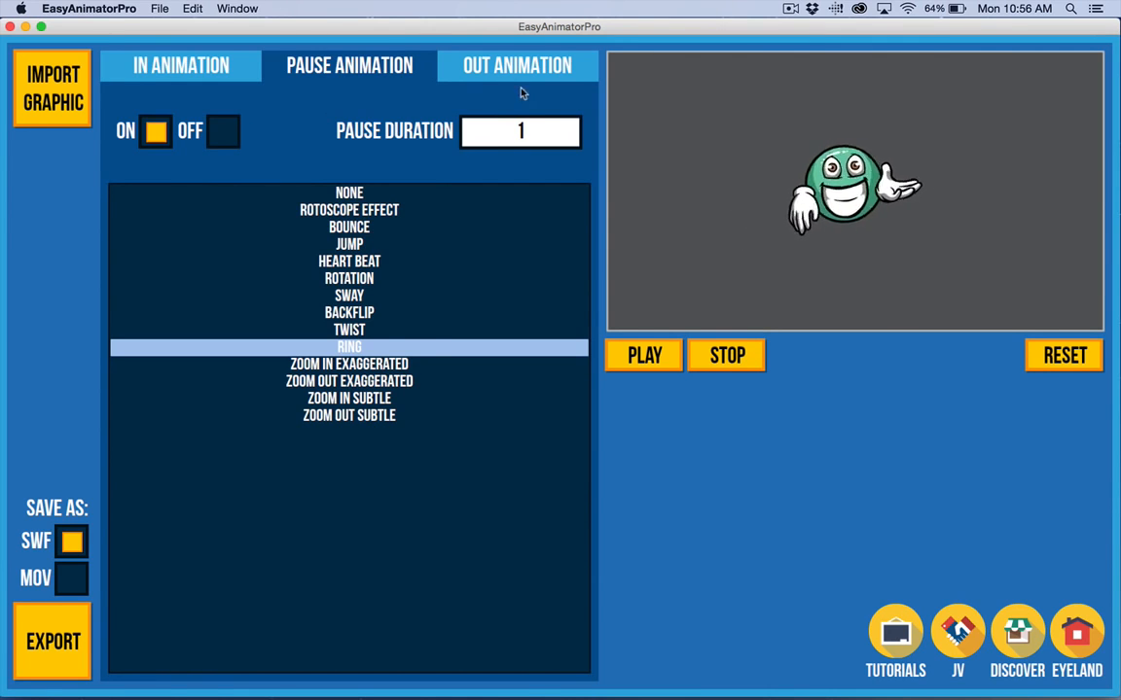
{"action": "left_click", "coordinate": [222, 70]}
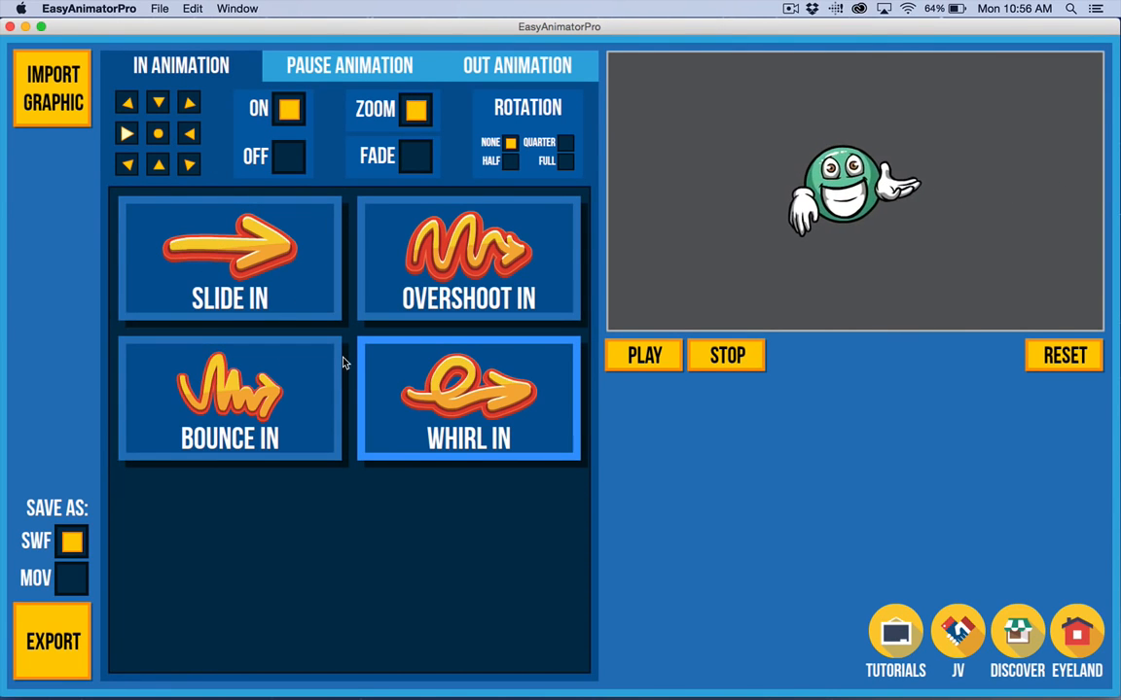
{"action": "left_click", "coordinate": [377, 68]}
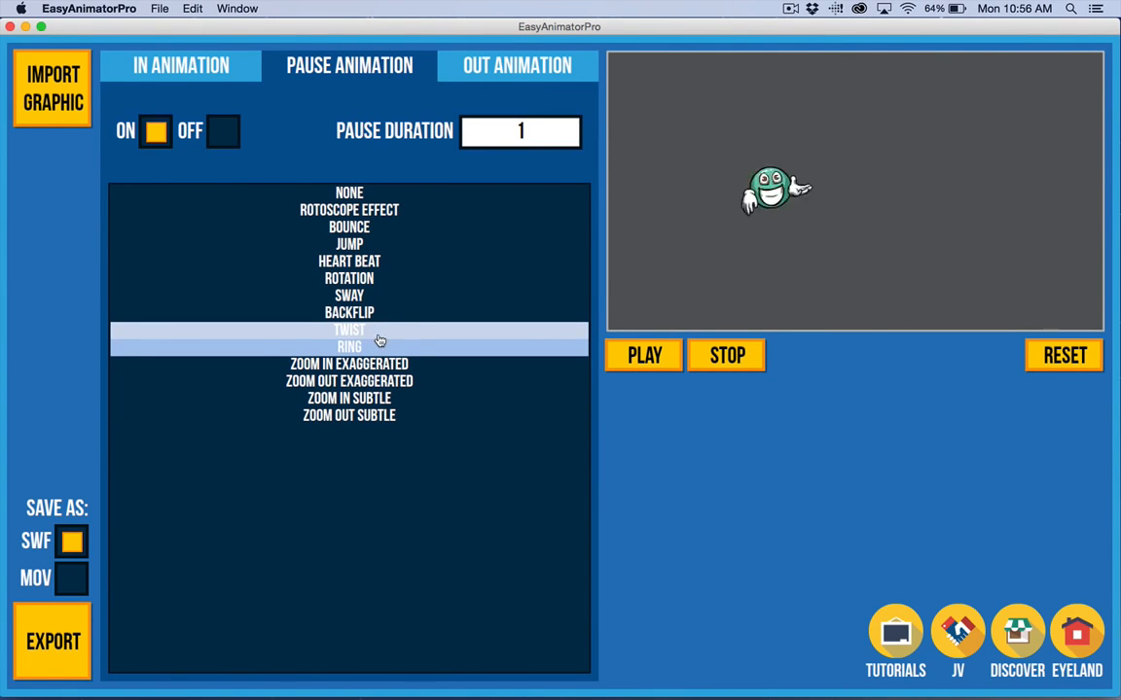
Try the Slide In effect with the Fade option for the in animation.
{"action": "left_click", "coordinate": [190, 64]}
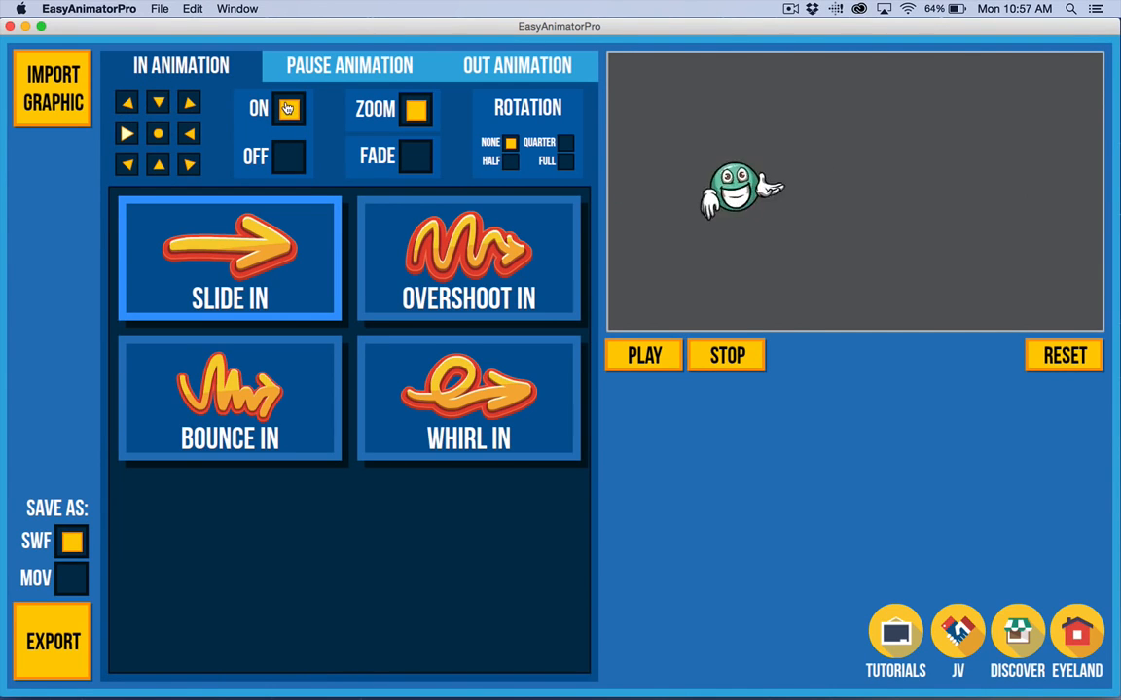
{"action": "left_click", "coordinate": [415, 160]}
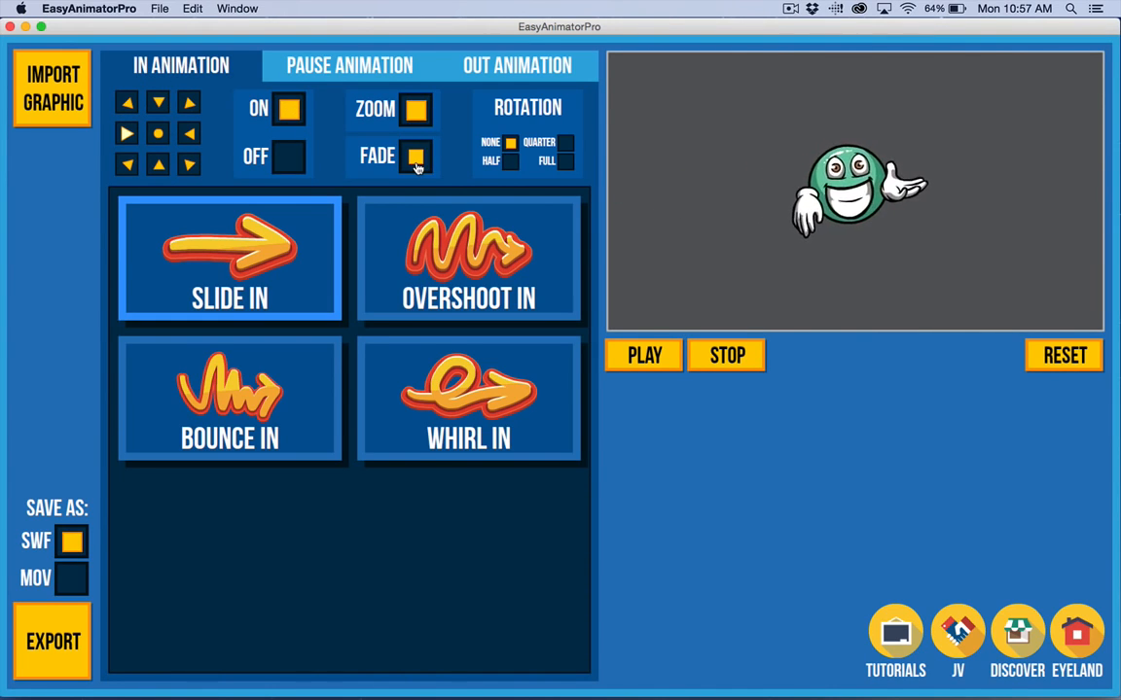
{"action": "left_click", "coordinate": [416, 159]}
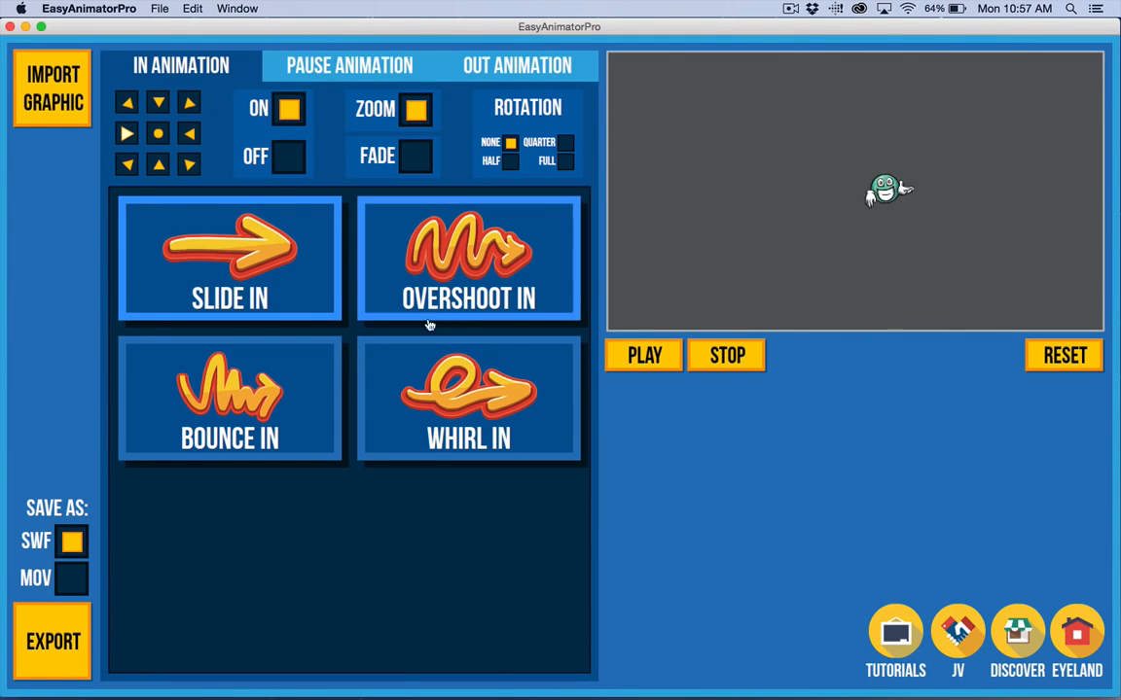
Preview the rotoscope, zoom, ring, twist, backflip, sway and rotation pause effects, and set the pause animation to None.
{"action": "left_click", "coordinate": [323, 60]}
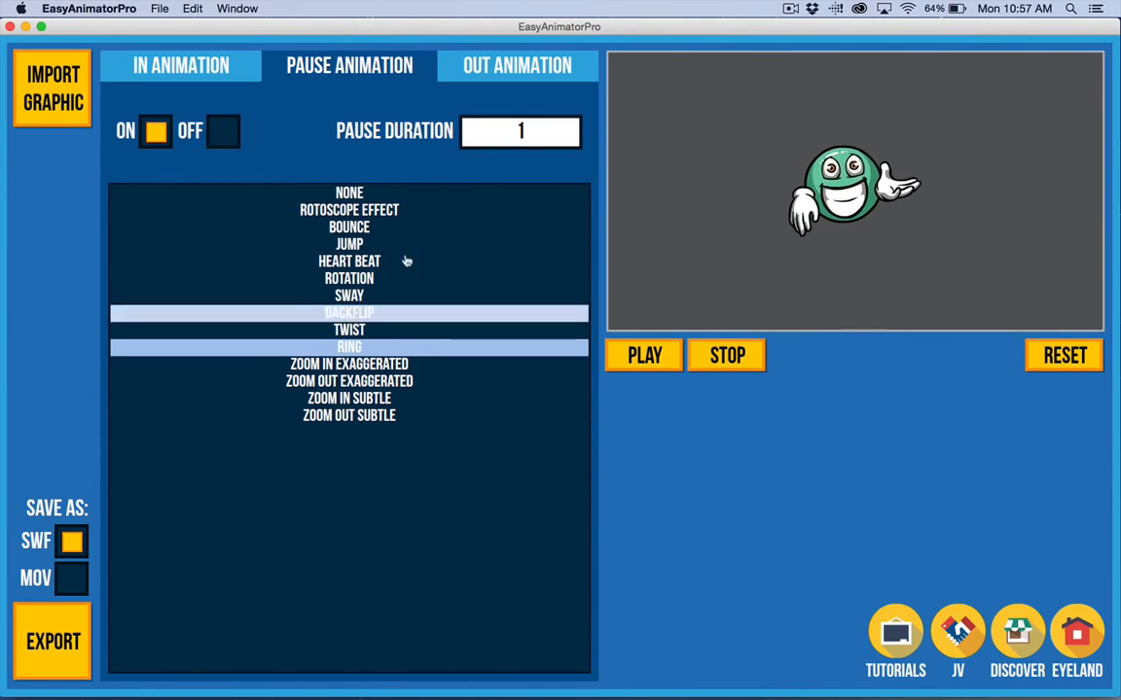
{"action": "left_click", "coordinate": [385, 215]}
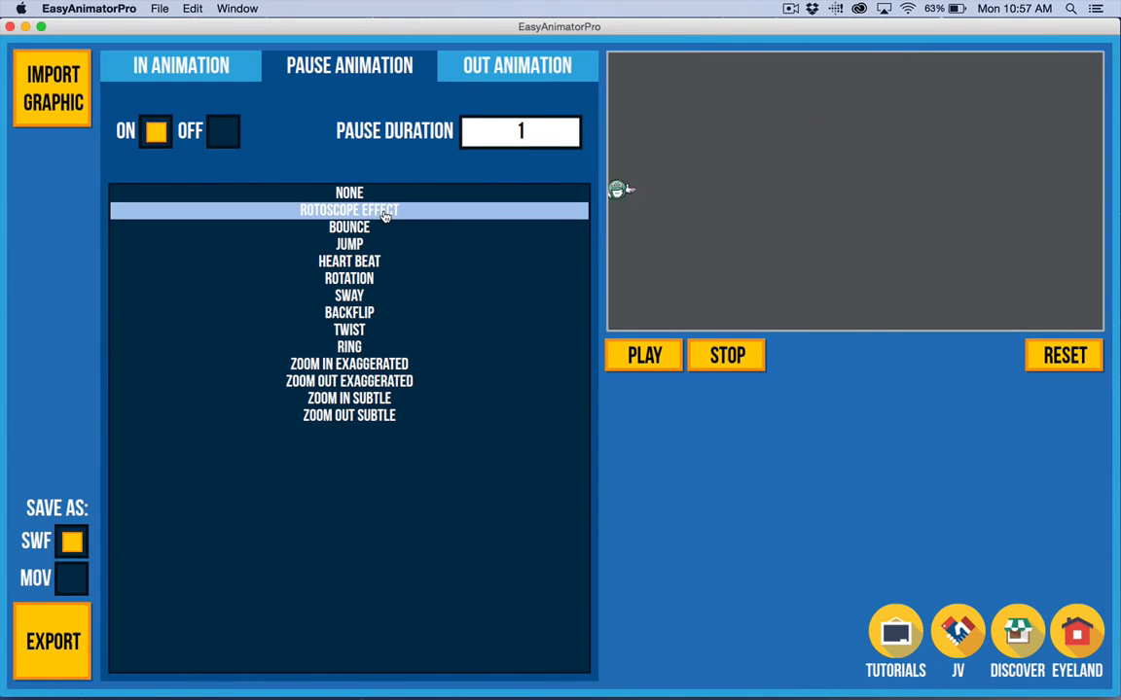
{"action": "left_click", "coordinate": [393, 366]}
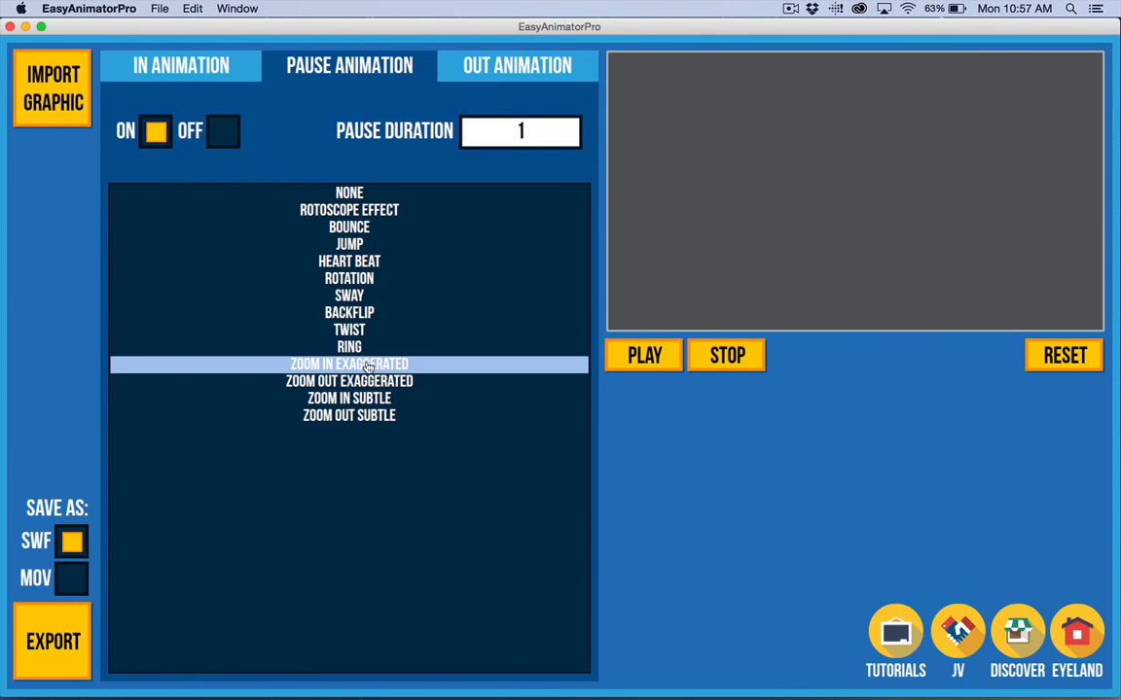
{"action": "left_click", "coordinate": [358, 400]}
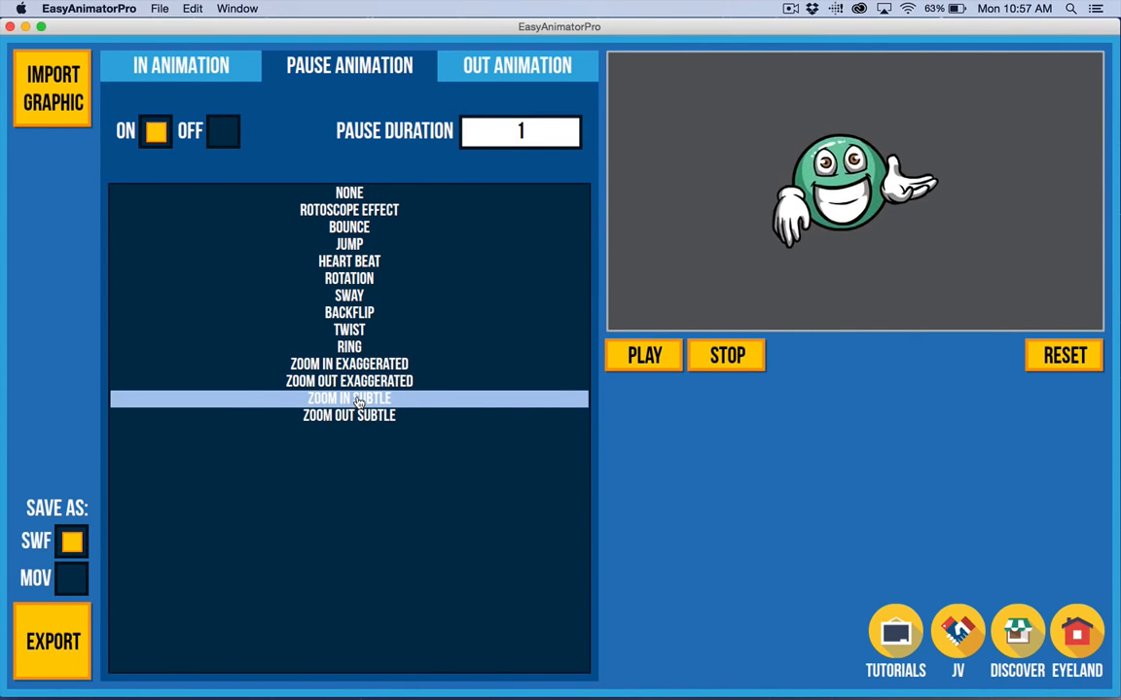
{"action": "left_click", "coordinate": [352, 349]}
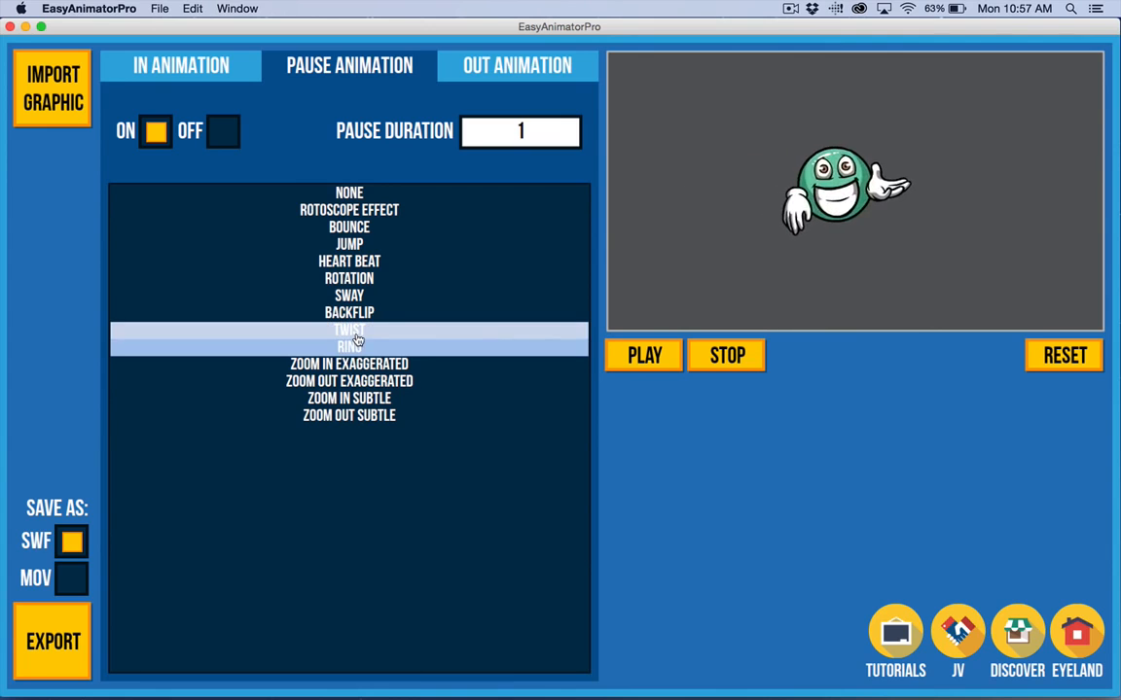
{"action": "left_click", "coordinate": [360, 331]}
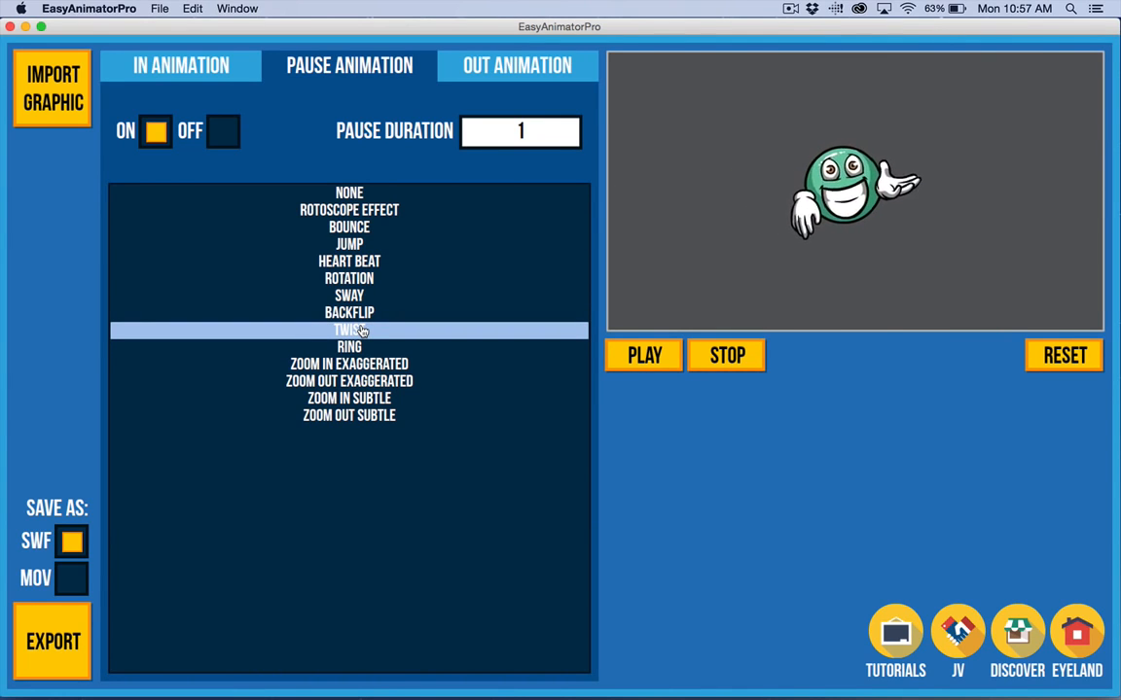
{"action": "left_click", "coordinate": [367, 314]}
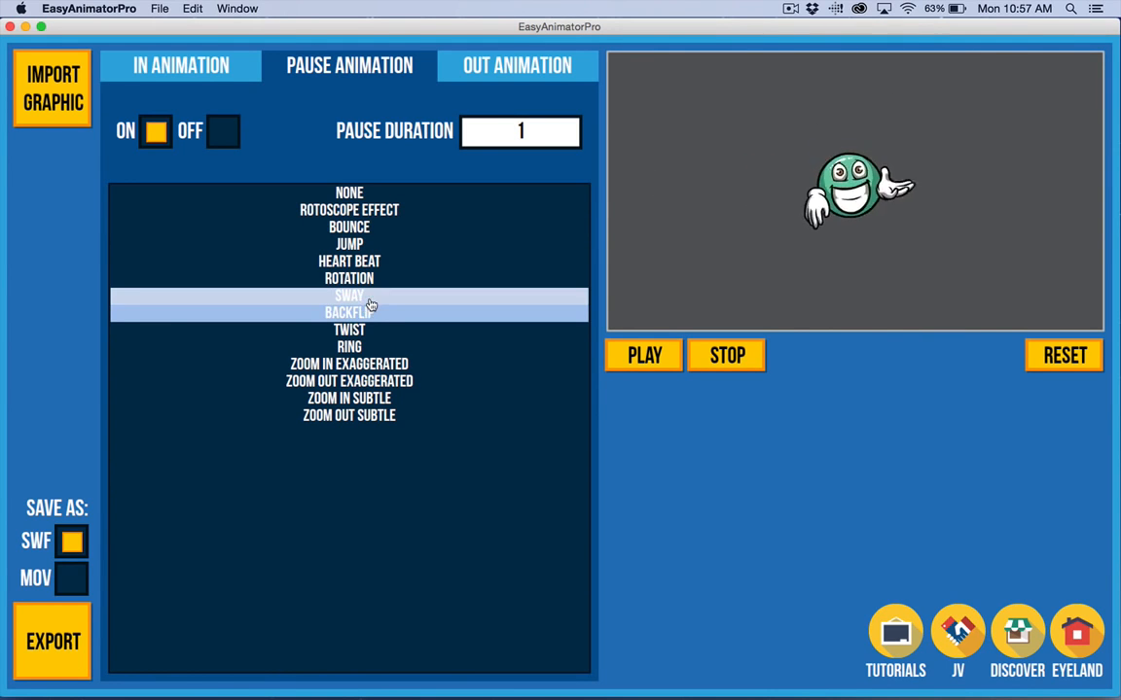
{"action": "left_click", "coordinate": [361, 298]}
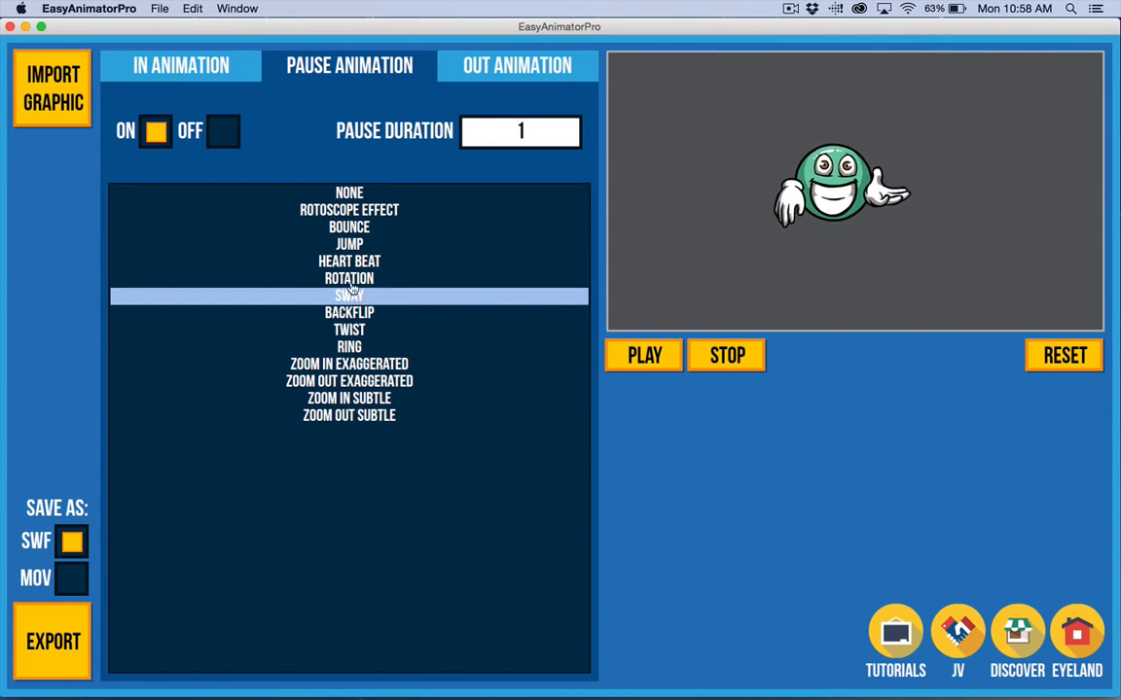
{"action": "left_click", "coordinate": [378, 282]}
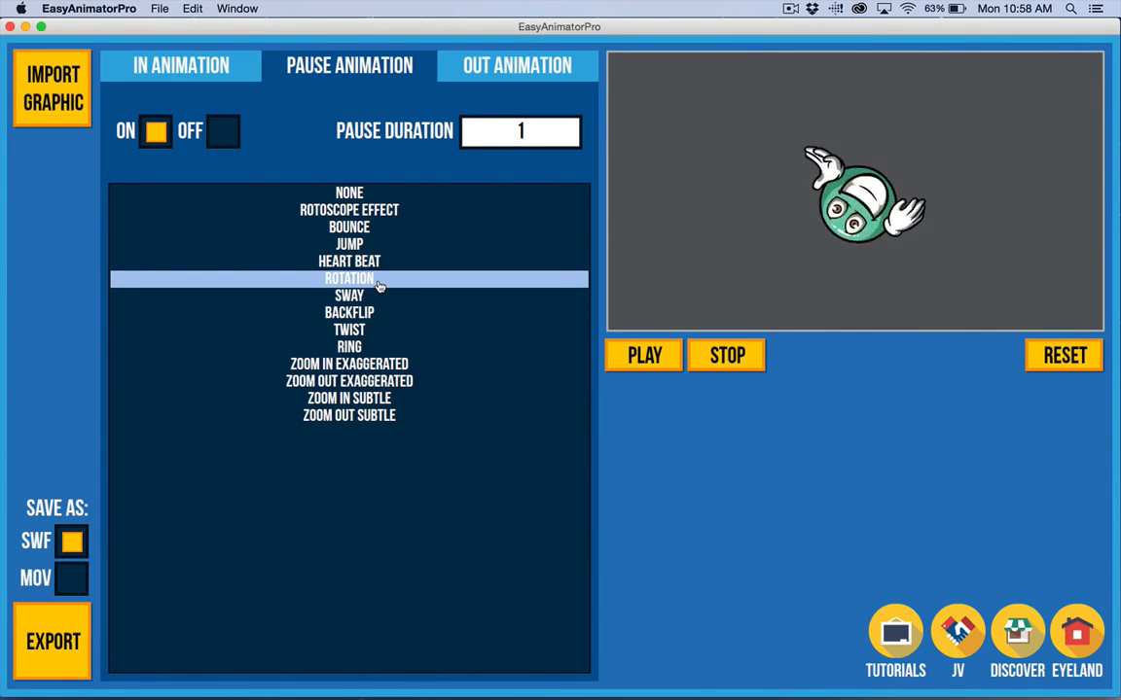
{"action": "left_click", "coordinate": [369, 210]}
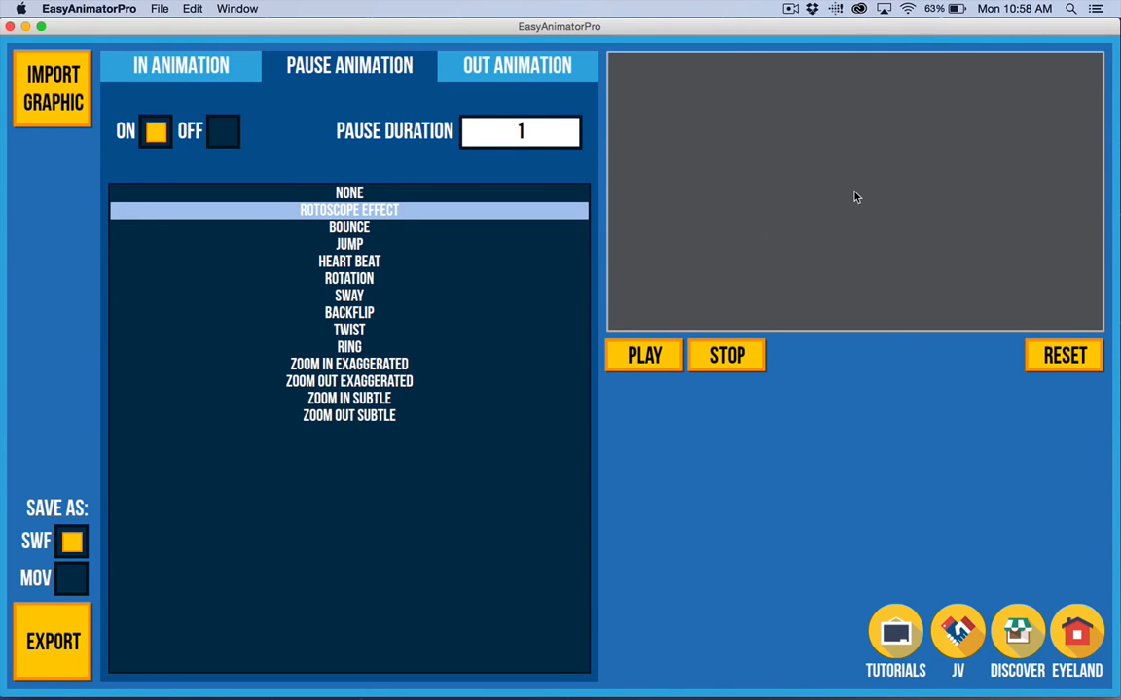
{"action": "left_click", "coordinate": [321, 192]}
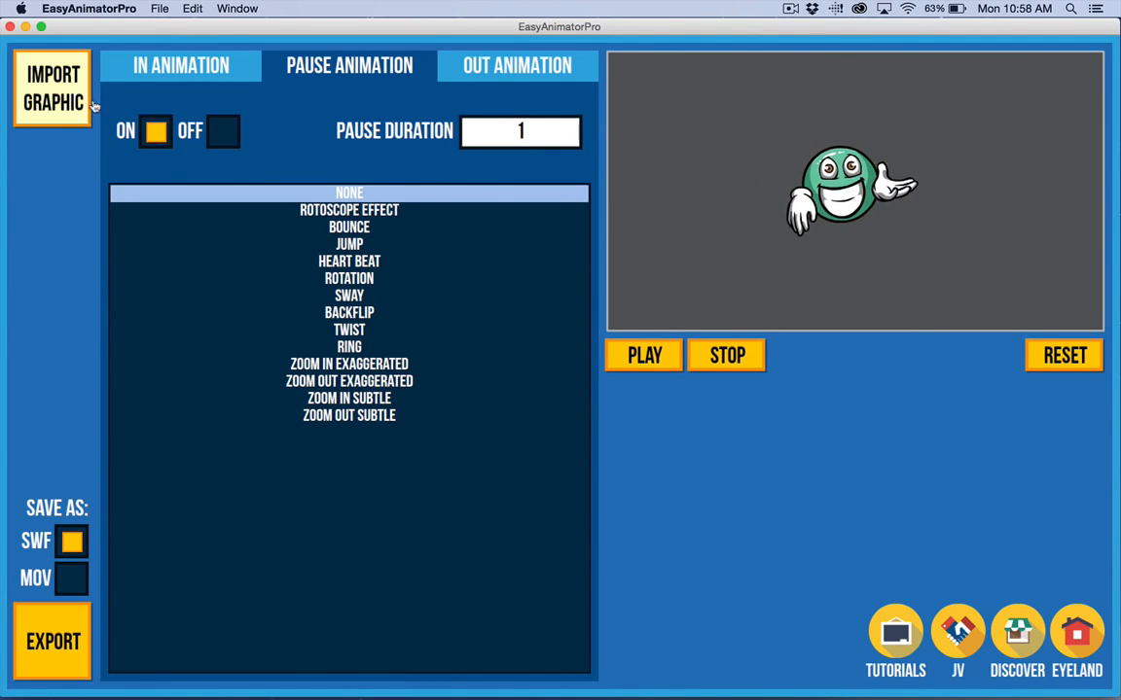
Import the lower_third.swf graphic from the Desktop.
{"action": "left_click", "coordinate": [170, 64]}
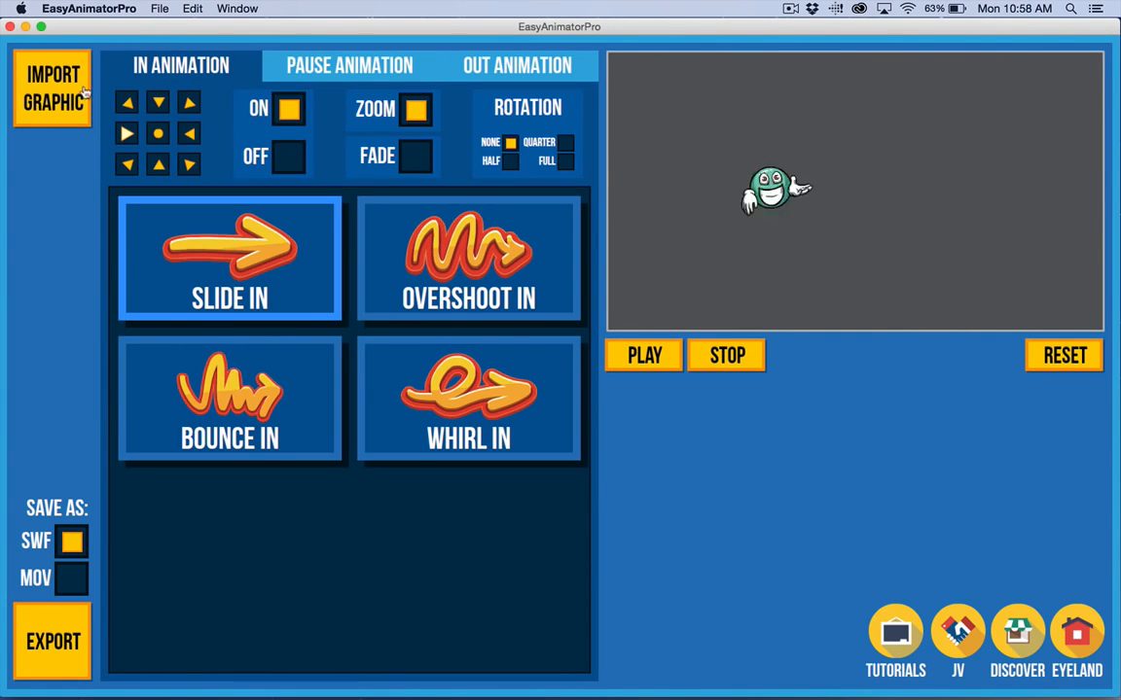
{"action": "left_click", "coordinate": [46, 89]}
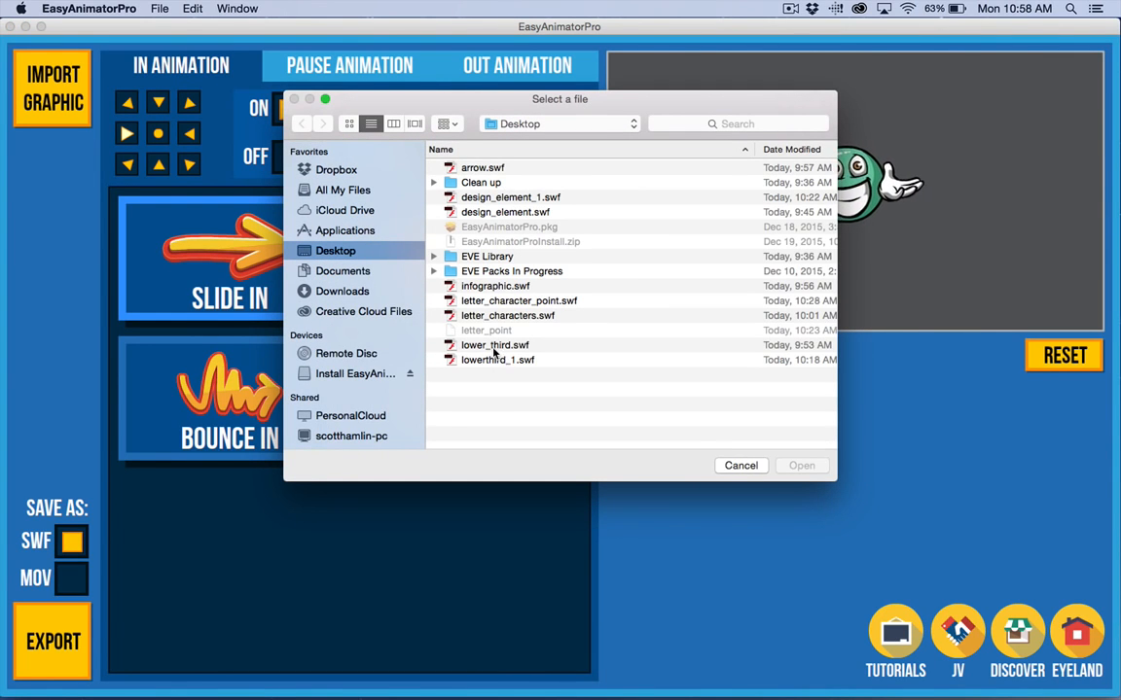
{"action": "left_click", "coordinate": [493, 346]}
{"action": "left_click", "coordinate": [801, 466]}
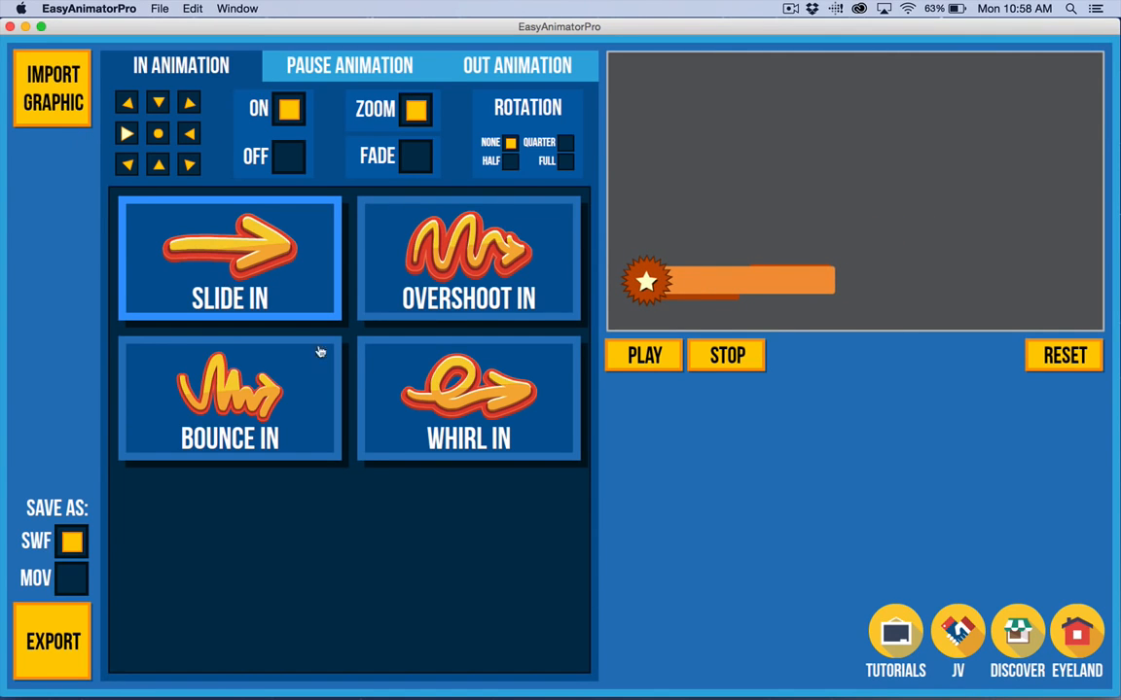
Try Overshoot In on the lower third, and set its in animation to Bounce In with Zoom turned off.
{"action": "left_click", "coordinate": [433, 292]}
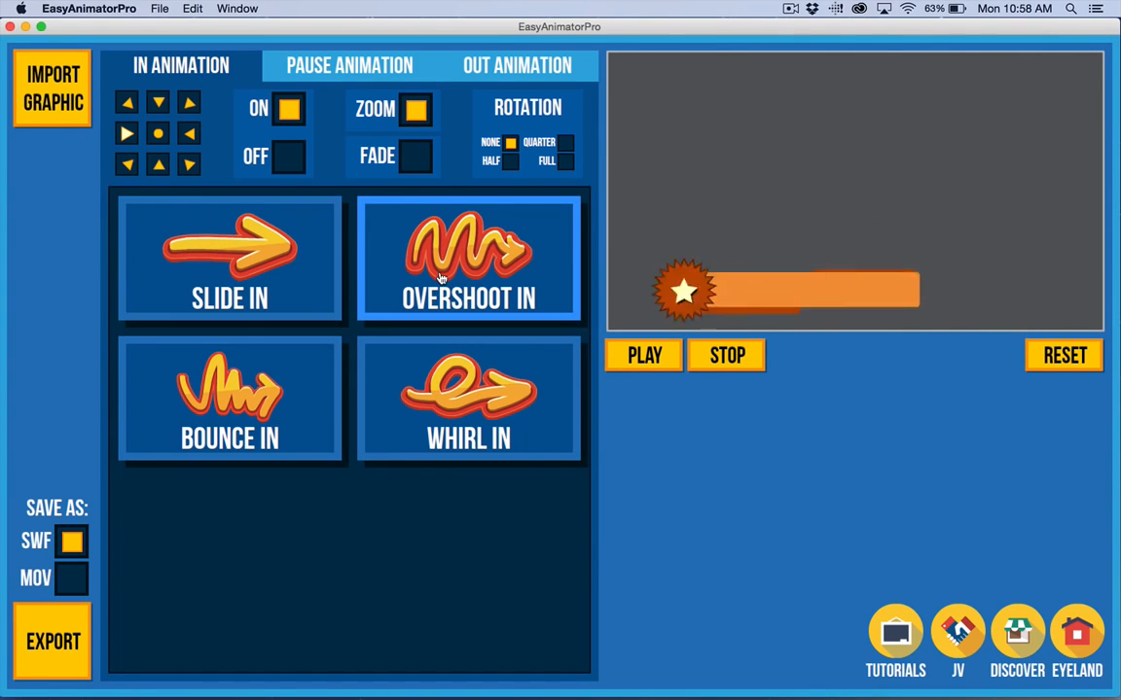
{"action": "left_click", "coordinate": [267, 402]}
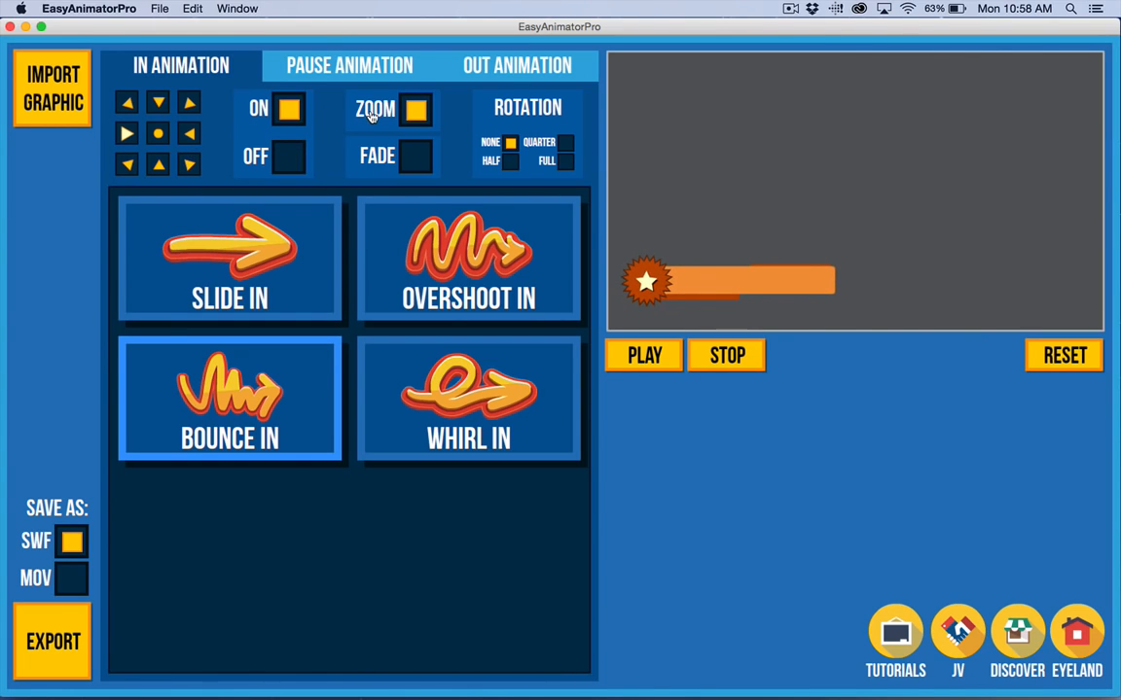
{"action": "left_click", "coordinate": [415, 110]}
Set the pause duration of the lower third's animation to 3.
{"action": "left_click", "coordinate": [340, 65]}
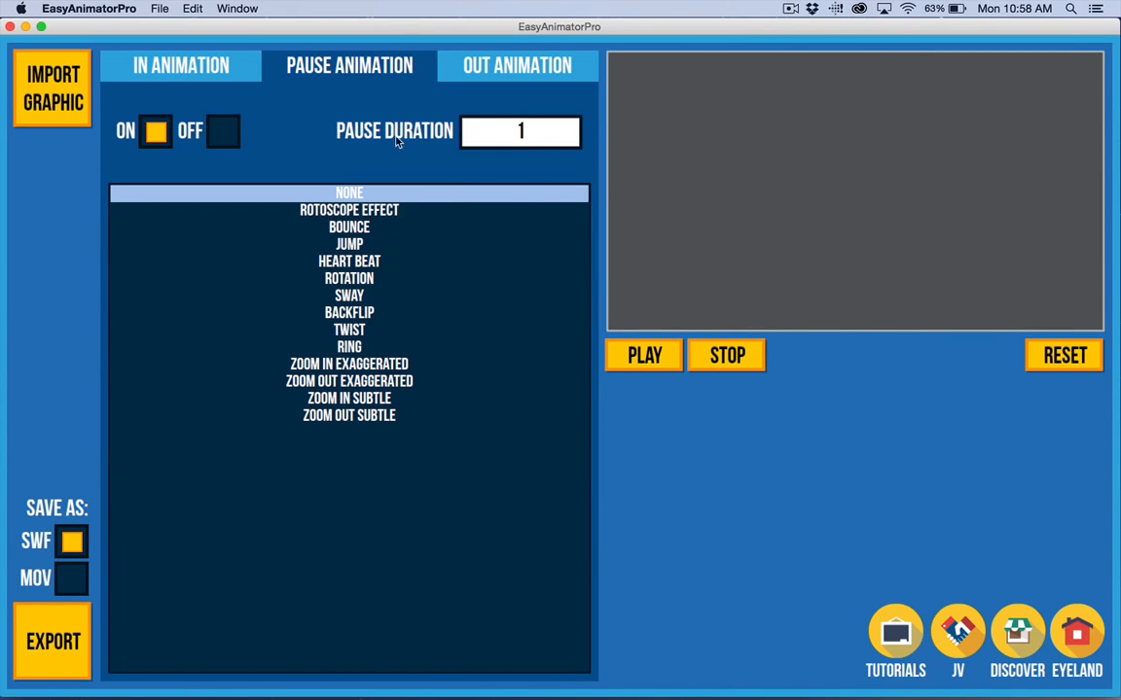
{"action": "left_click_drag", "start_coordinate": [558, 133], "coordinate": [418, 125]}
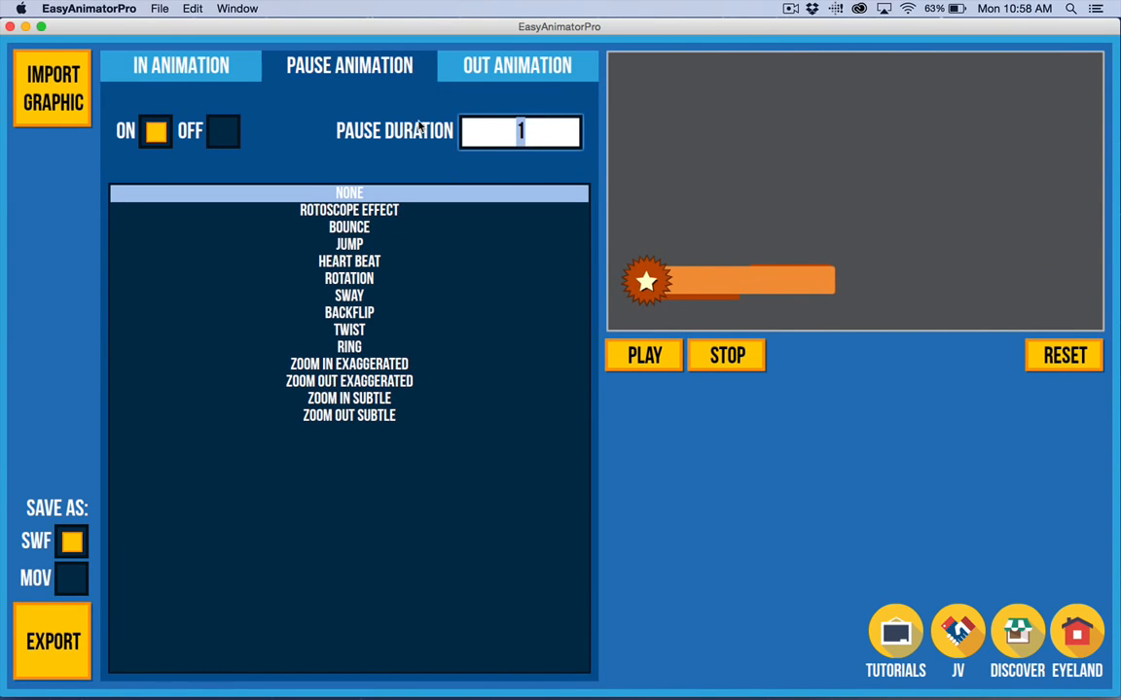
{"action": "type", "text": "3"}
Set the out animation to Slide Out towards the left, with Zoom turned off and Fade turned on.
{"action": "left_click", "coordinate": [491, 75]}
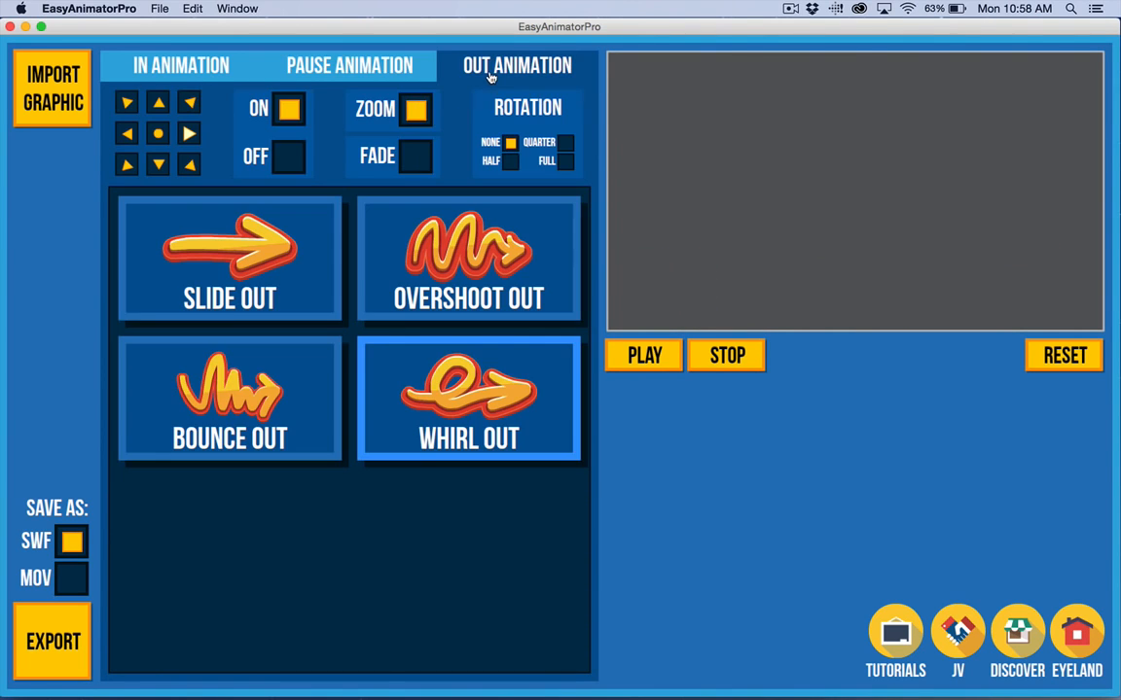
{"action": "left_click", "coordinate": [242, 275]}
{"action": "left_click", "coordinate": [134, 140]}
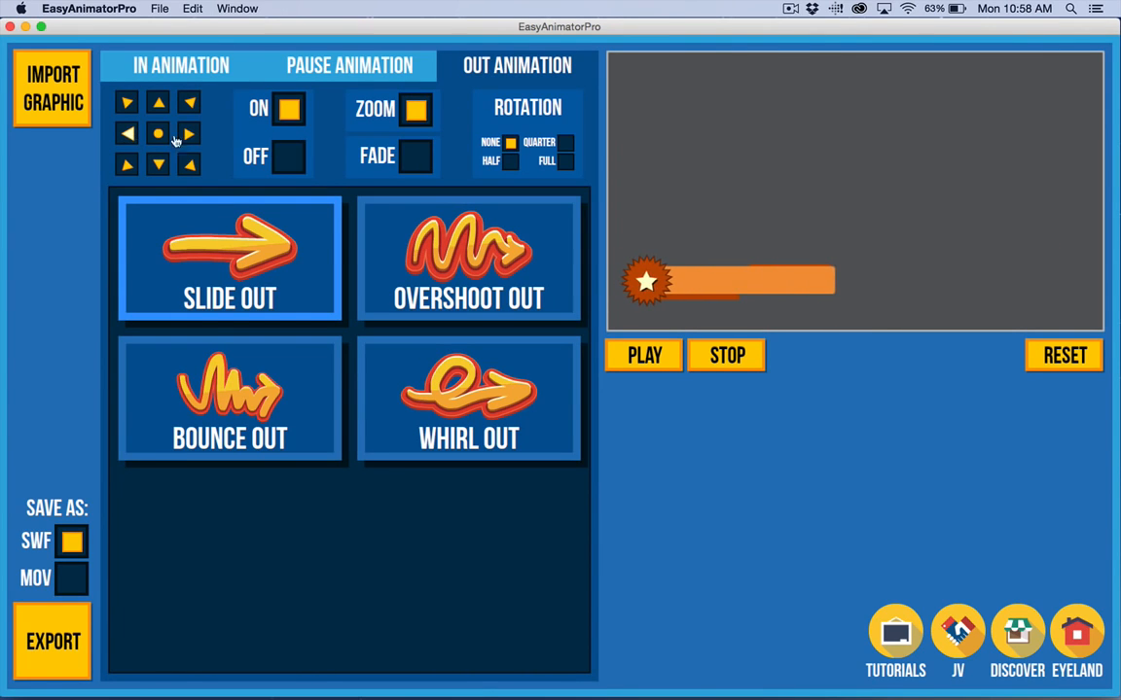
{"action": "left_click", "coordinate": [416, 113]}
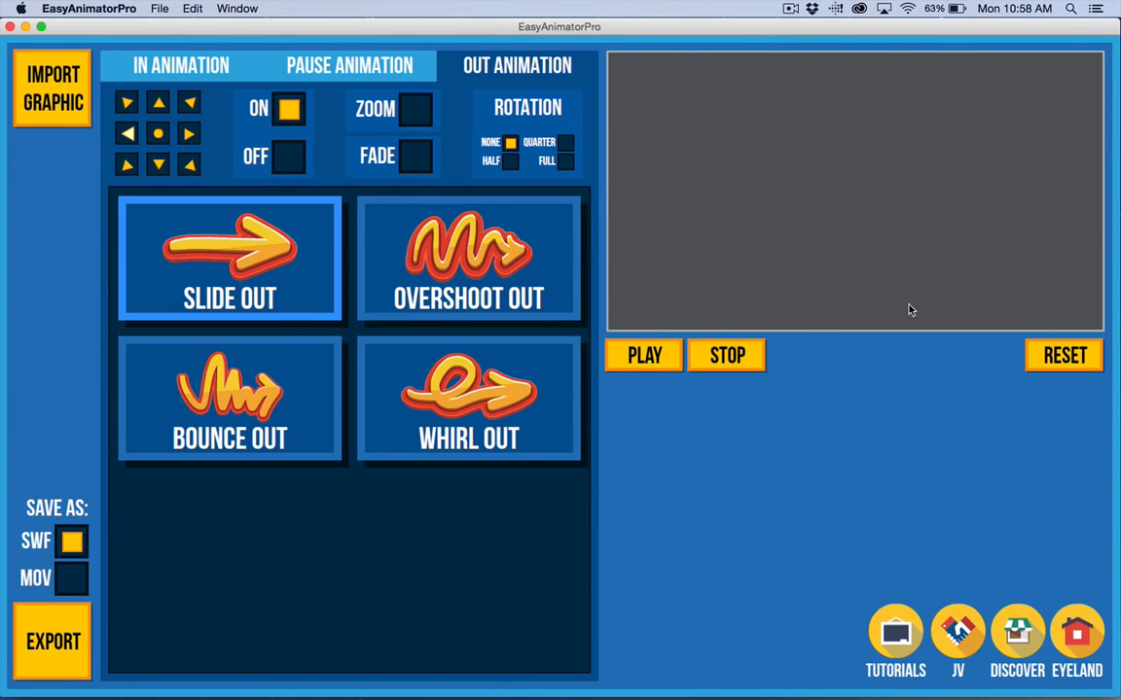
{"action": "left_click", "coordinate": [415, 157]}
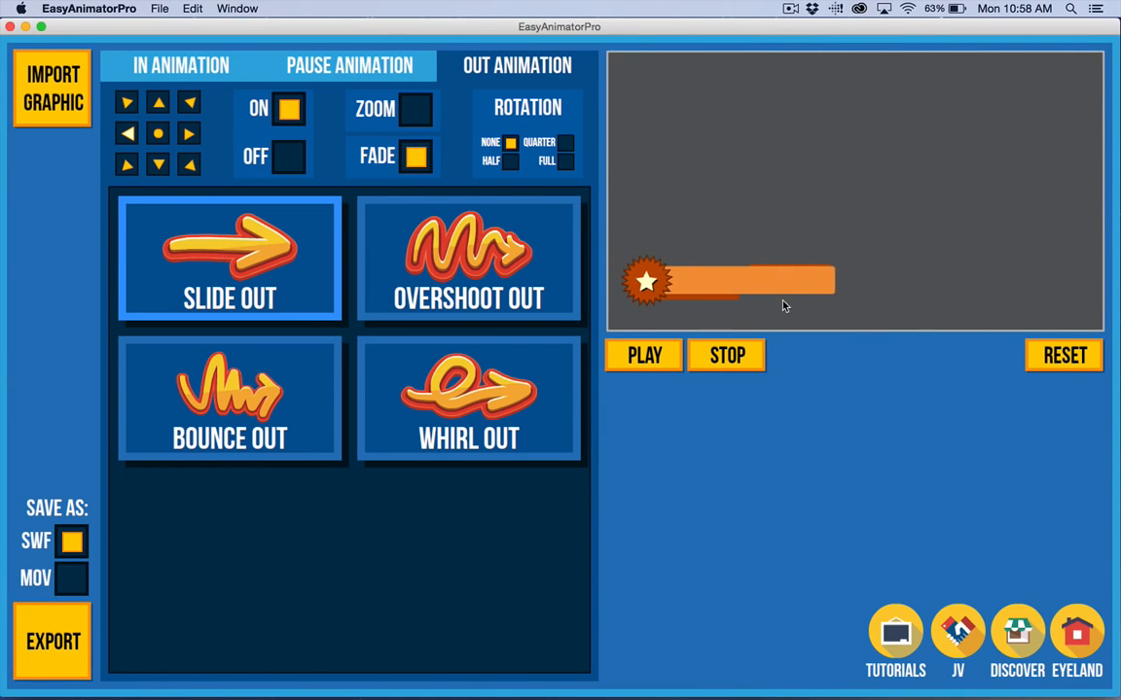
Review the lower third's In, Pause and Out animation settings and the MOV save format.
{"action": "left_click", "coordinate": [199, 68]}
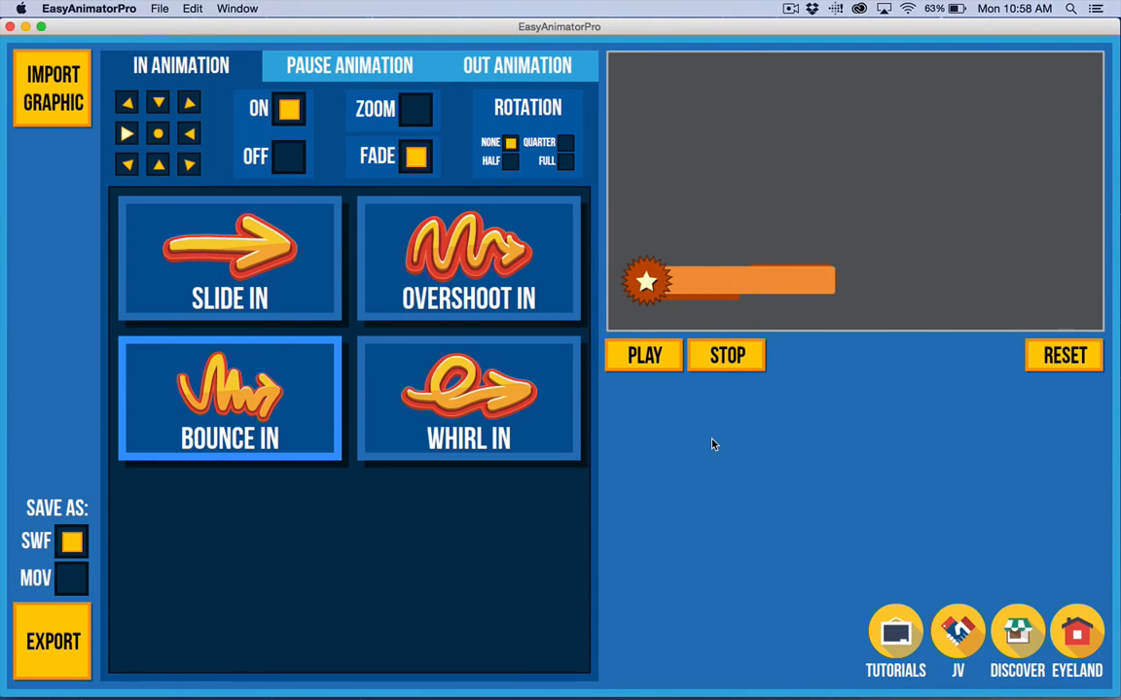
{"action": "left_click", "coordinate": [73, 581]}
{"action": "left_click", "coordinate": [73, 581]}
{"action": "left_click", "coordinate": [364, 66]}
{"action": "left_click", "coordinate": [508, 68]}
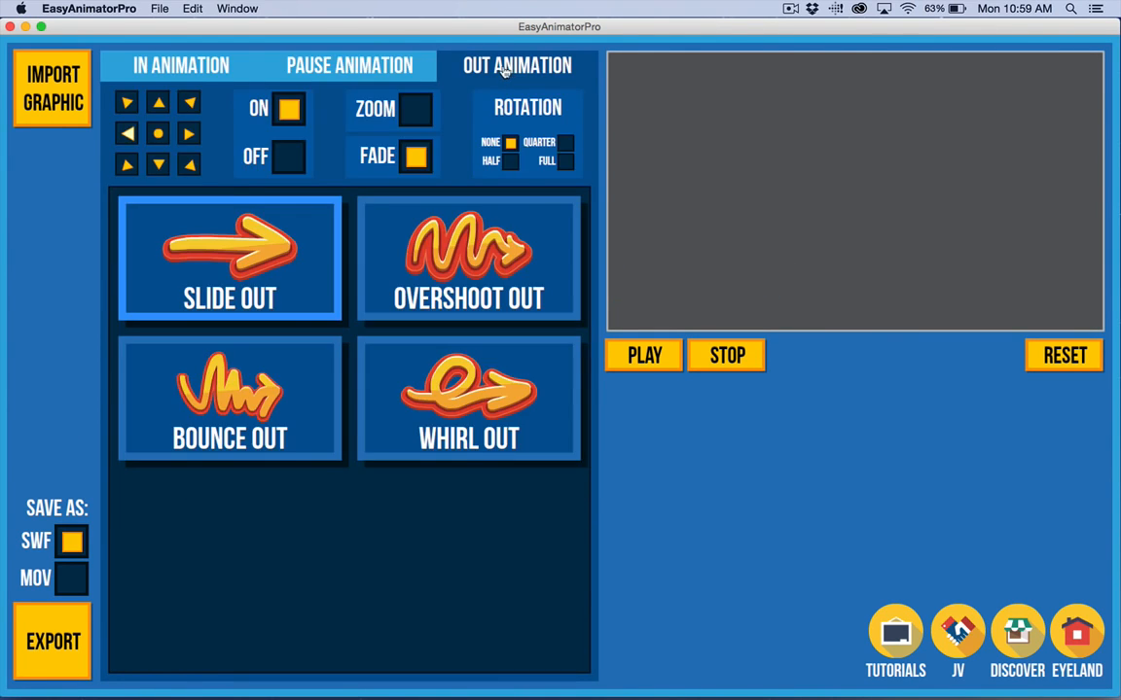
{"action": "left_click", "coordinate": [152, 62]}
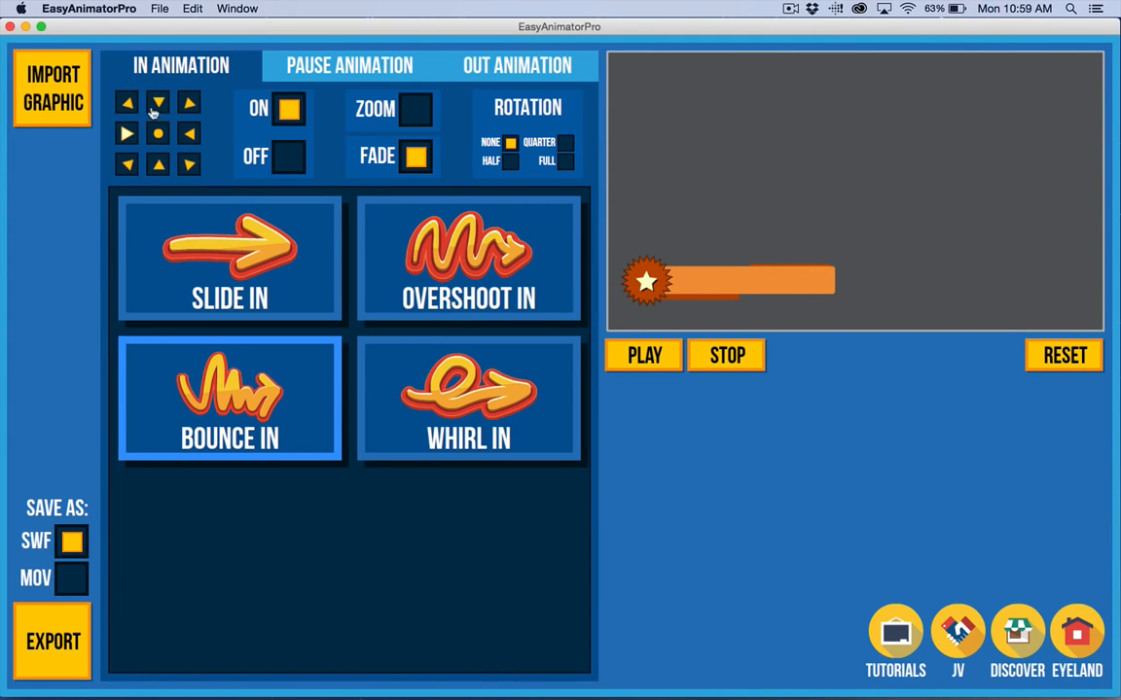
Review the lower third's Out Animation settings and return to its In Animation settings.
{"action": "left_click", "coordinate": [507, 63]}
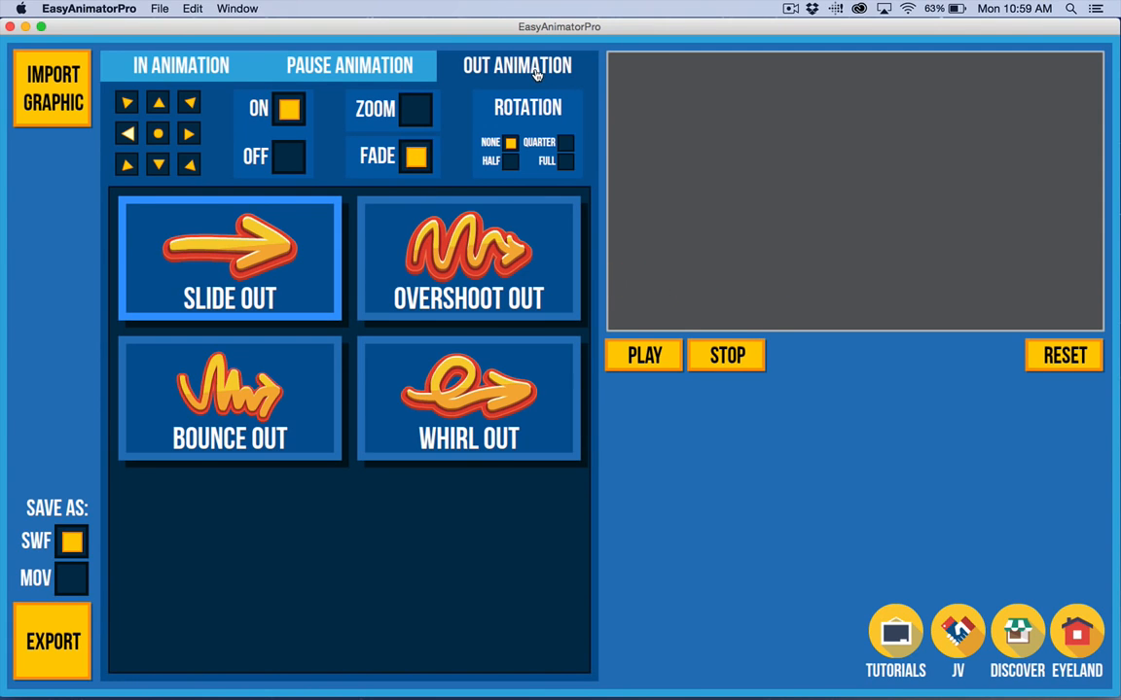
{"action": "left_click", "coordinate": [181, 65]}
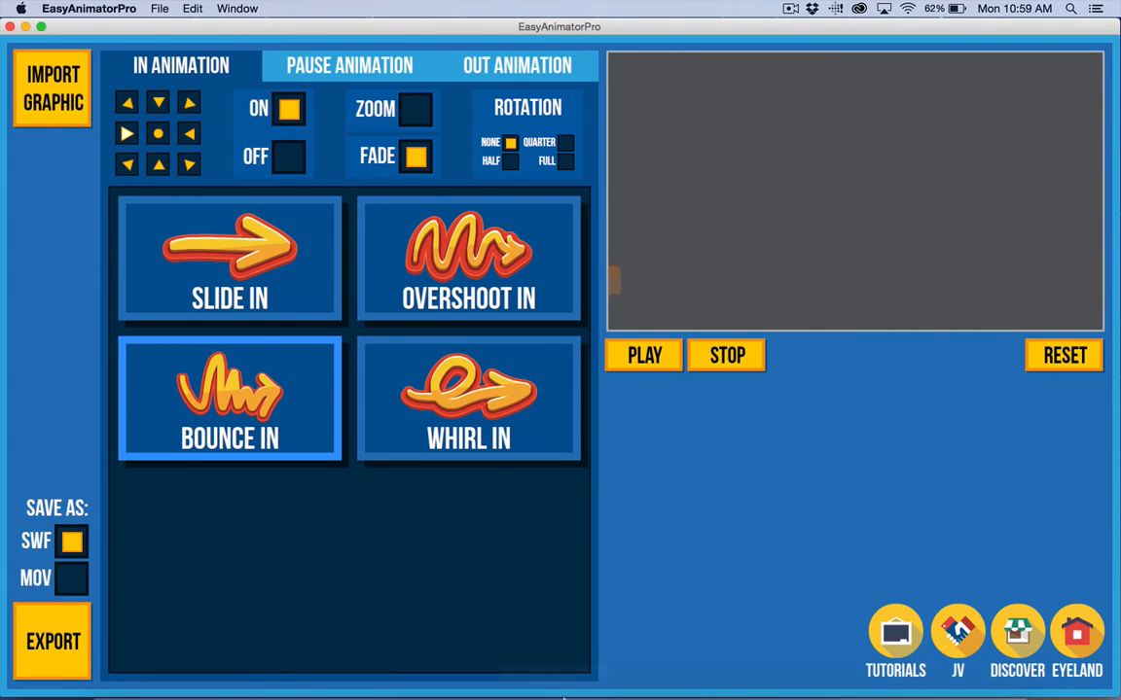
Switch to Explaindio Video Creator and preview the demo project three times, closing each preview.
{"action": "left_click", "coordinate": [530, 684]}
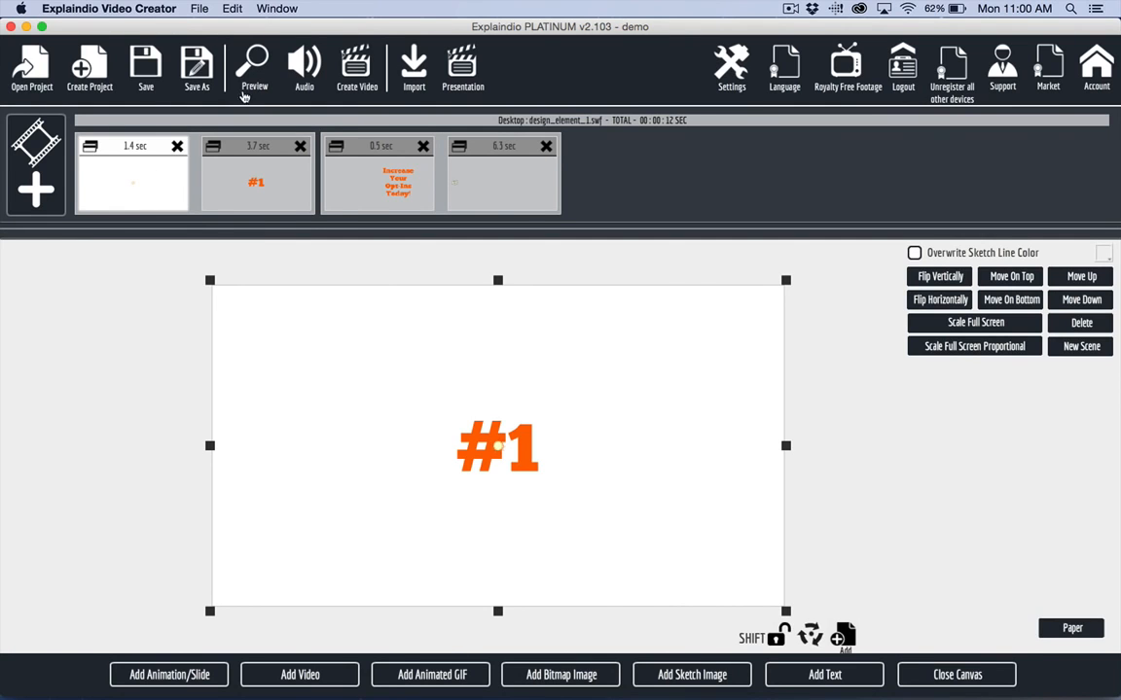
{"action": "left_click", "coordinate": [252, 68]}
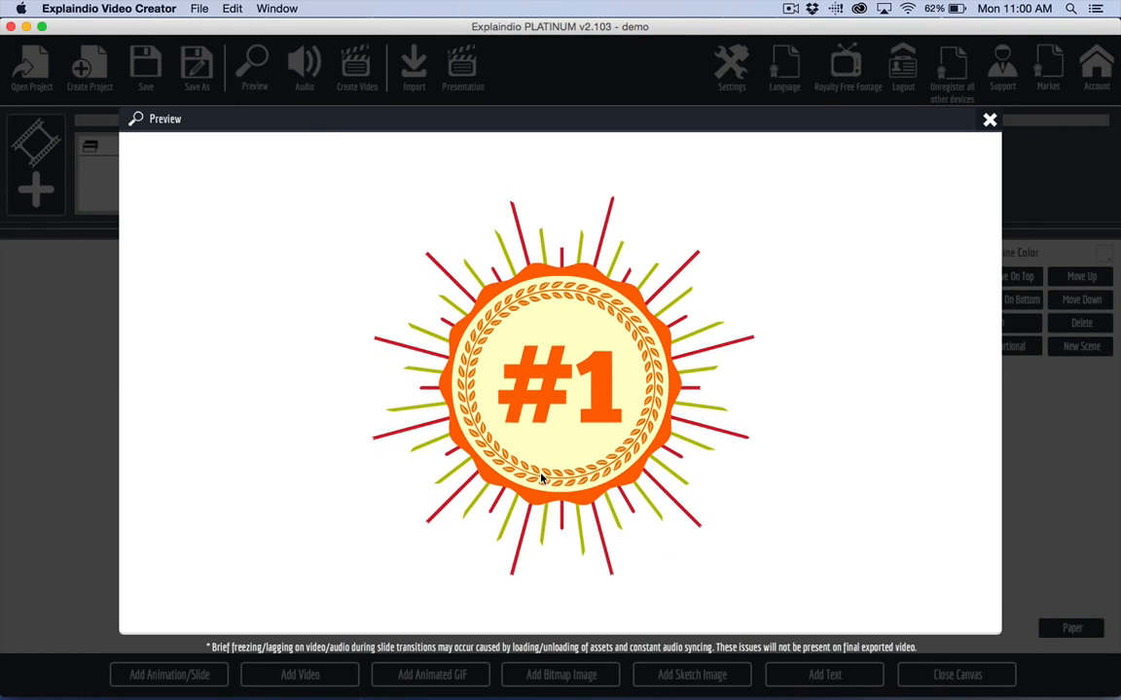
{"action": "left_click", "coordinate": [989, 121]}
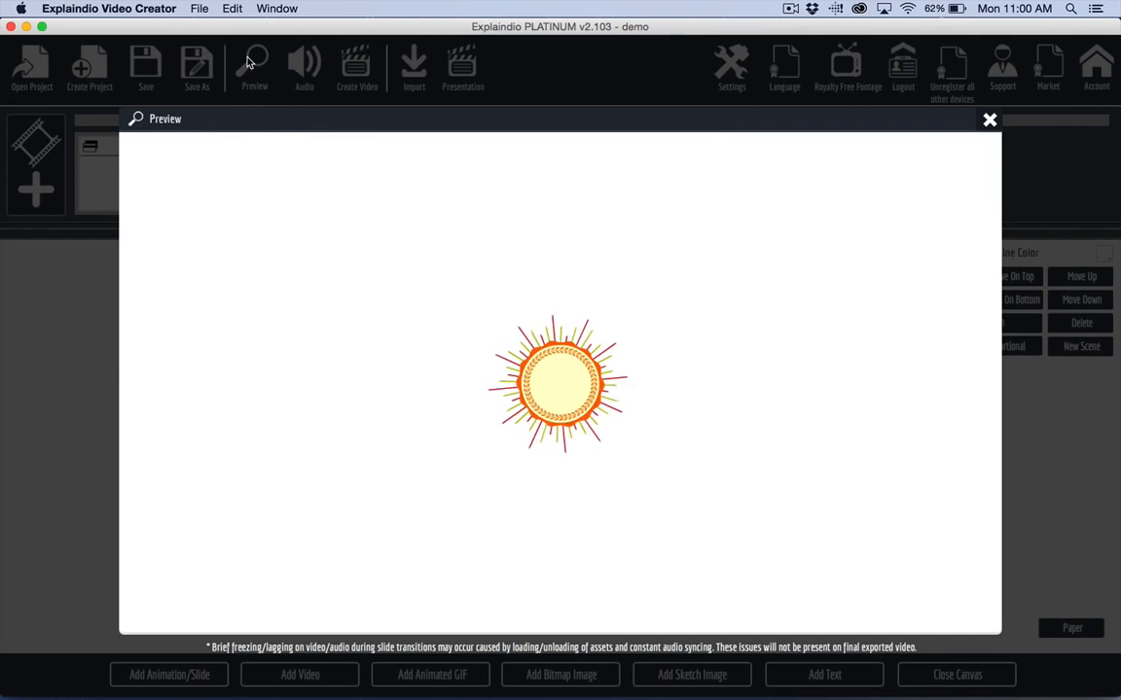
{"action": "left_click", "coordinate": [251, 64]}
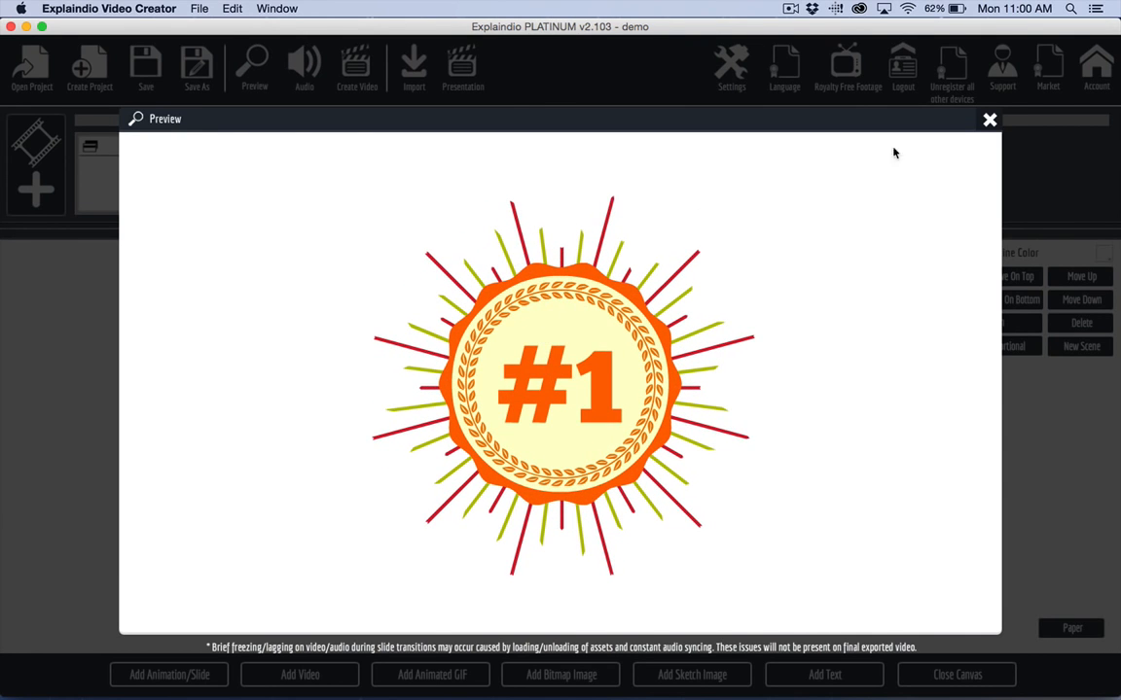
{"action": "left_click", "coordinate": [990, 119]}
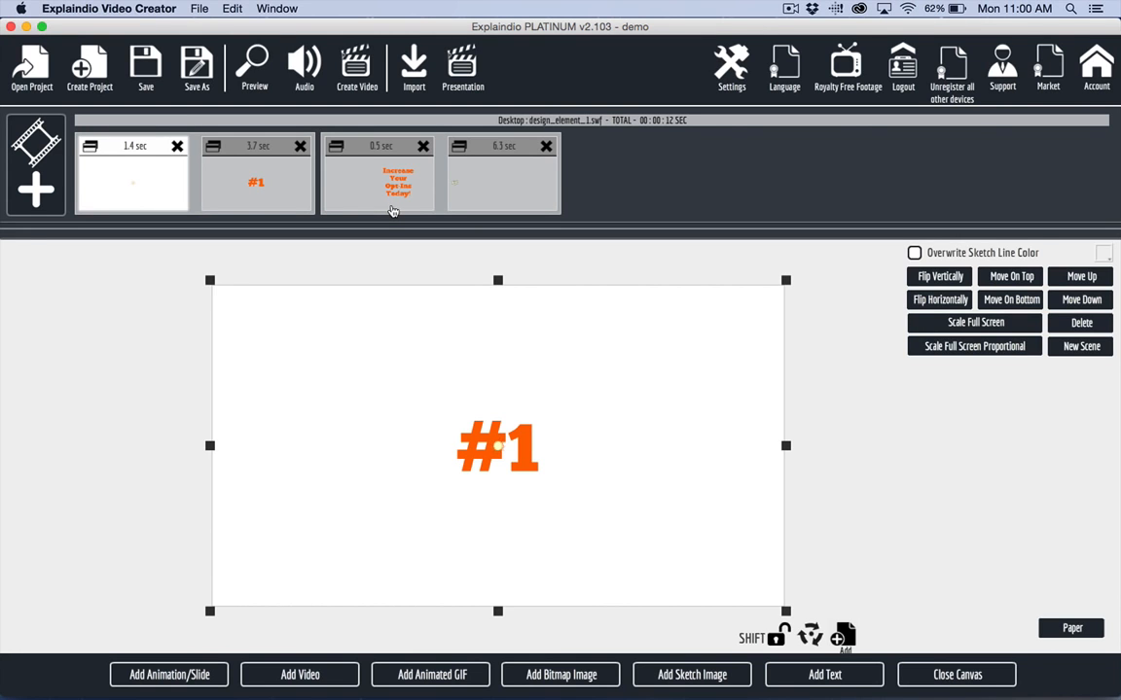
{"action": "left_click", "coordinate": [242, 70]}
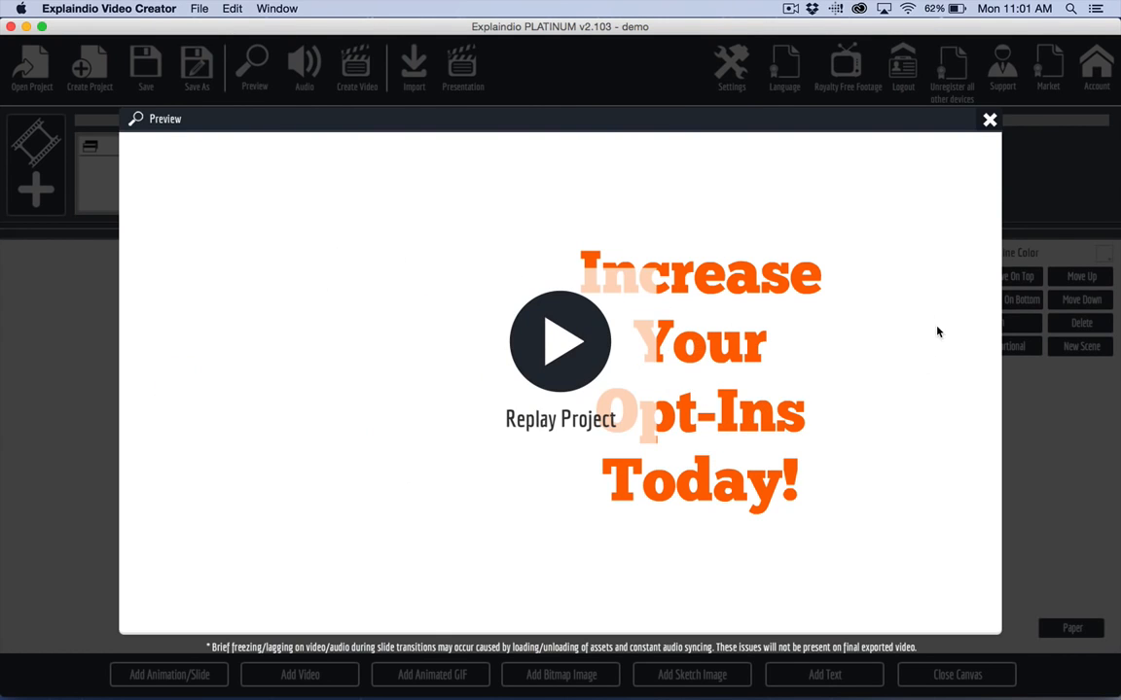
{"action": "left_click", "coordinate": [989, 119]}
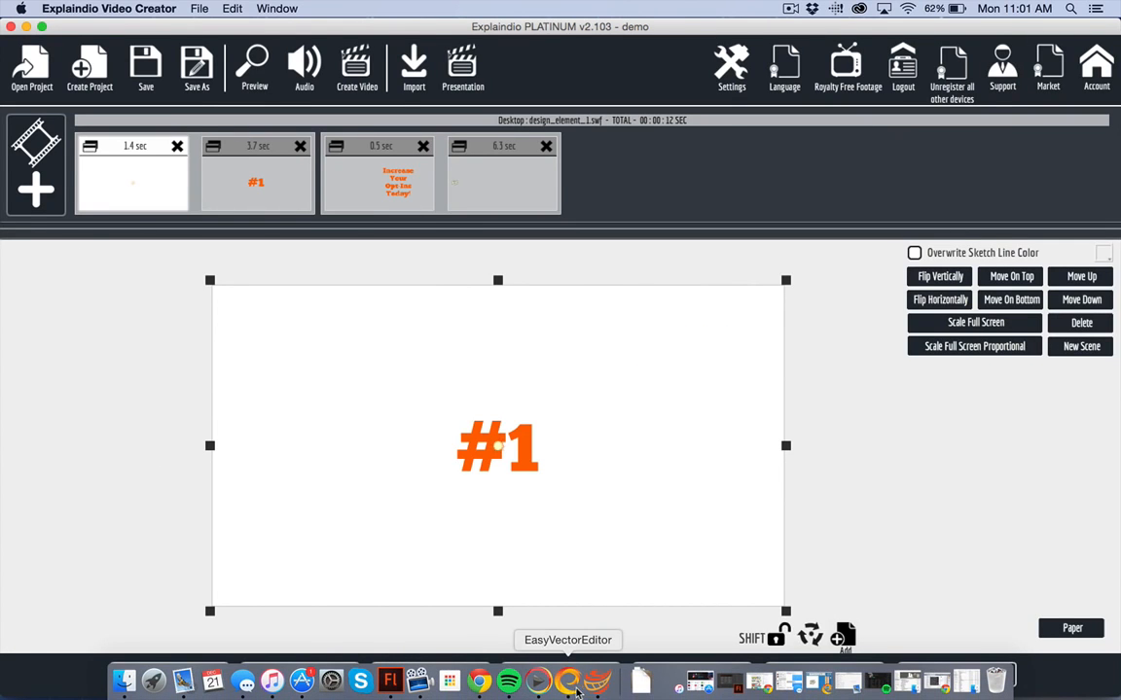
Bring up EasyVectorEditor briefly, minimize it, and switch back to EasyAnimatorPro.
{"action": "left_click", "coordinate": [581, 689]}
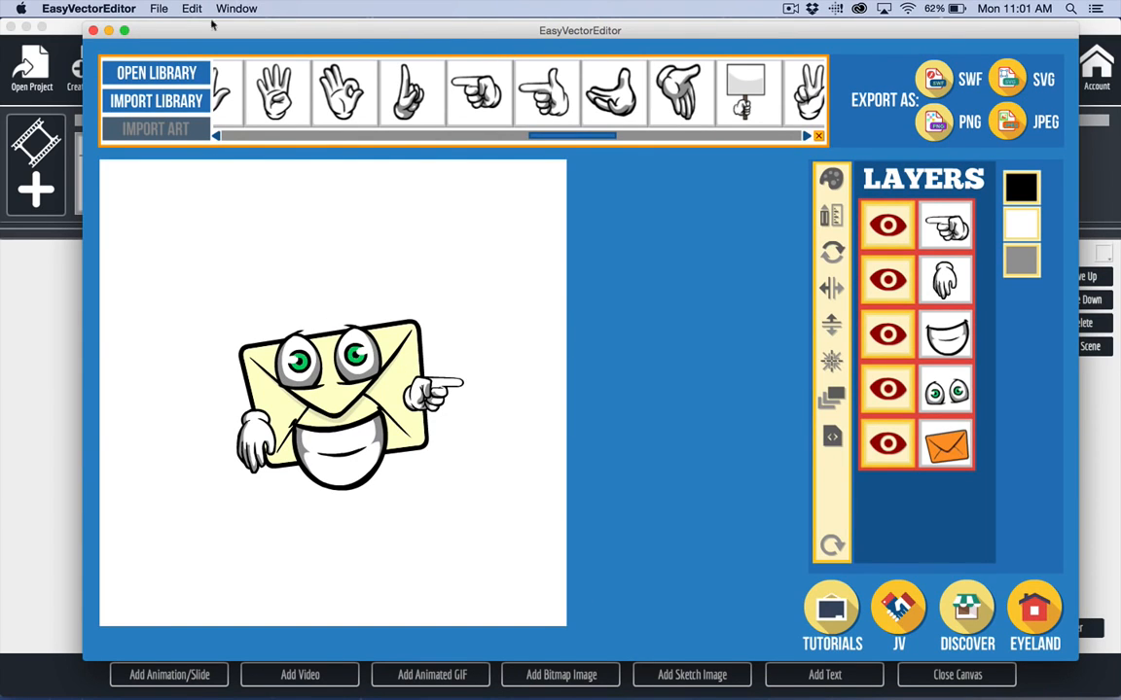
{"action": "left_click", "coordinate": [108, 31]}
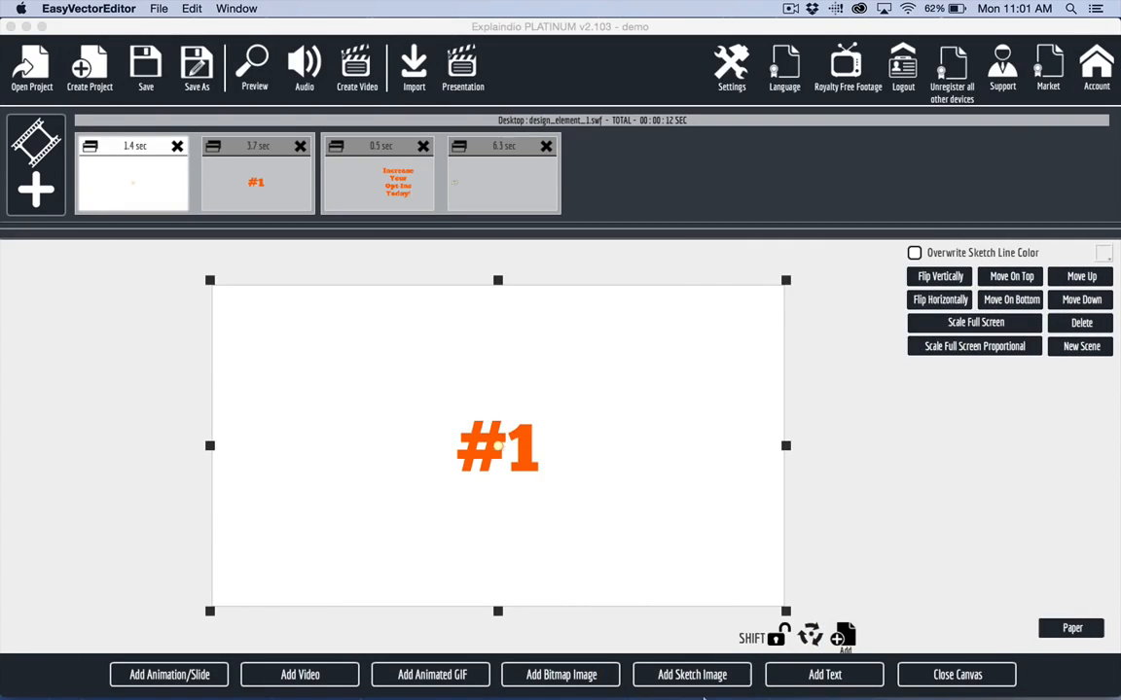
{"action": "left_click", "coordinate": [597, 683]}
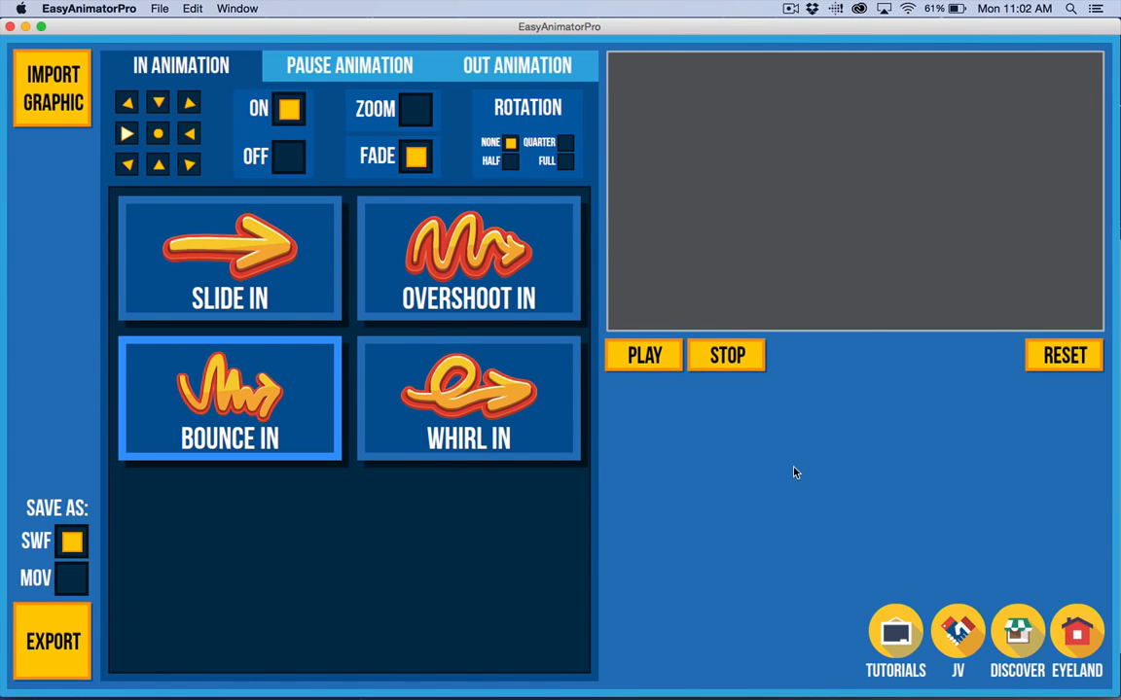
Find and open the macOS Calculator over the animation window.
{"action": "key", "text": "super+space"}
{"action": "type", "text": "cal"}
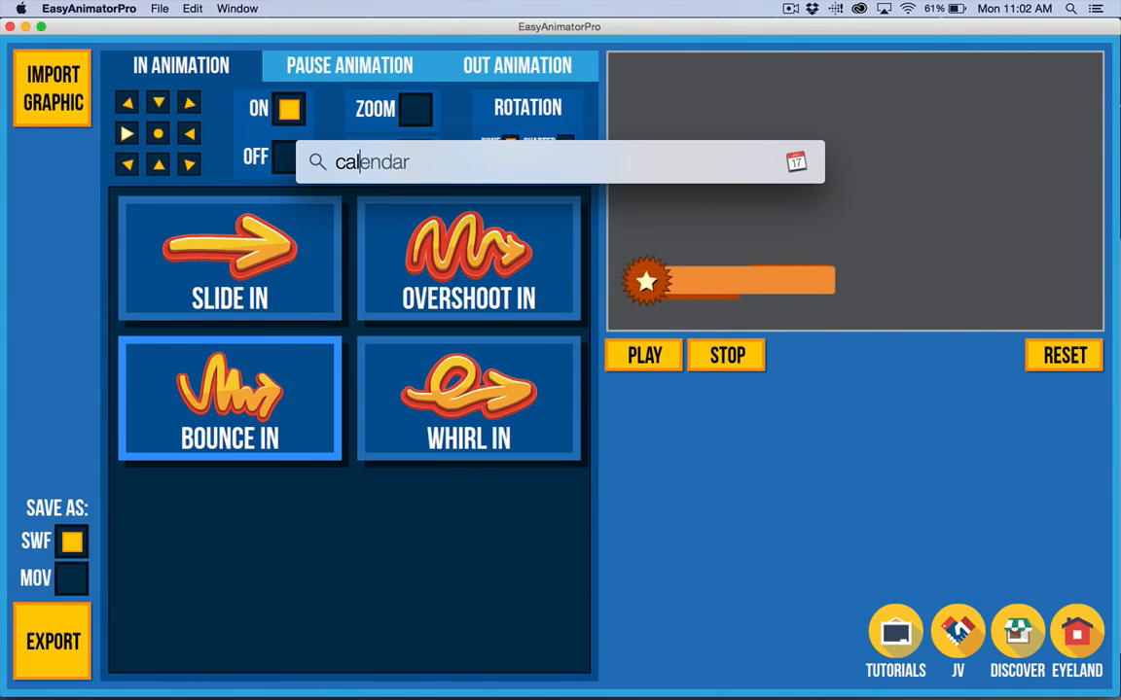
{"action": "type", "text": "c"}
{"action": "key", "text": "Return"}
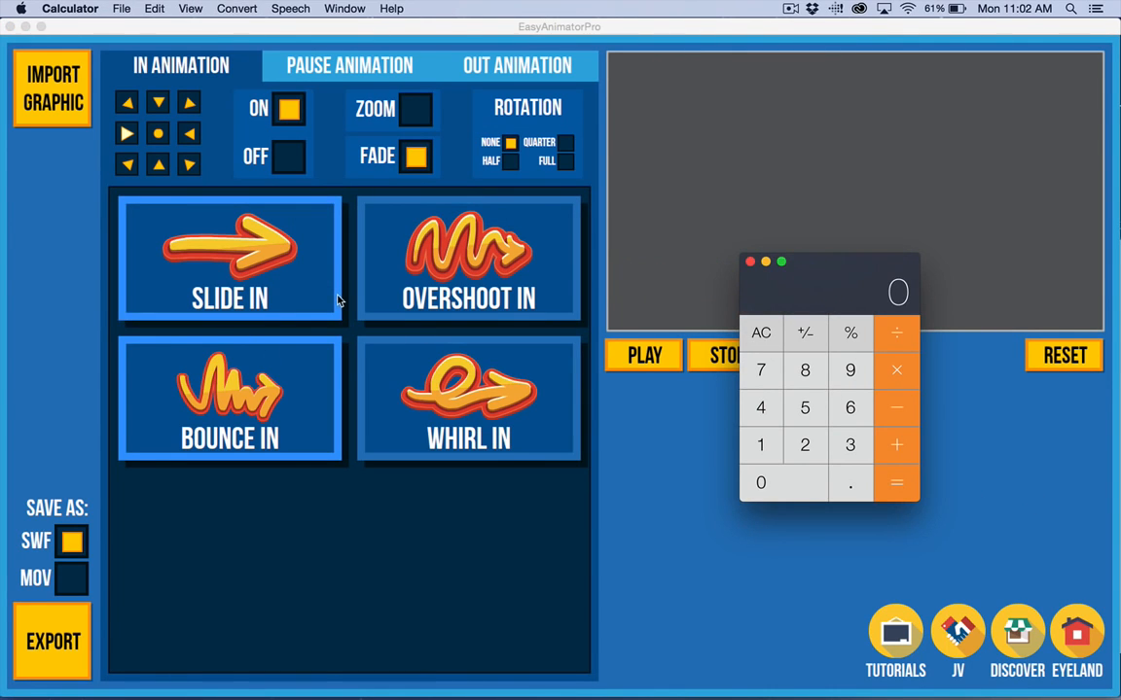
Calculate 4 × 9 × 2 × 2 × 4 to count the possible In Animation combinations.
{"action": "left_click", "coordinate": [765, 414]}
{"action": "left_click", "coordinate": [896, 371]}
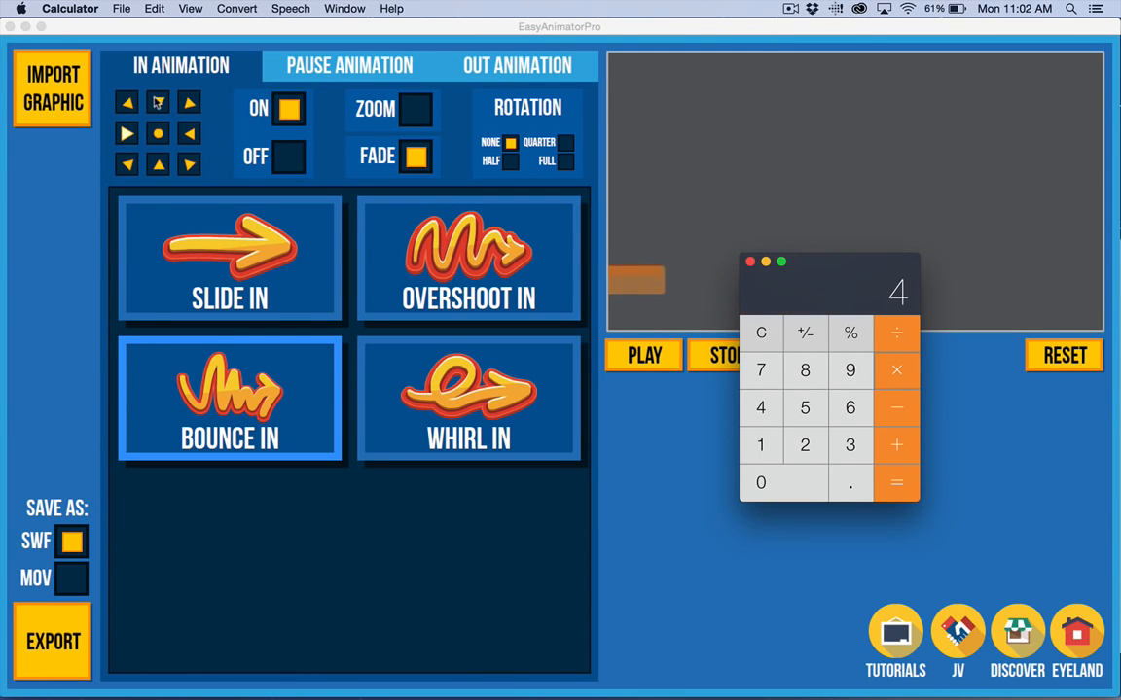
{"action": "left_click", "coordinate": [852, 384]}
{"action": "key", "text": "Return"}
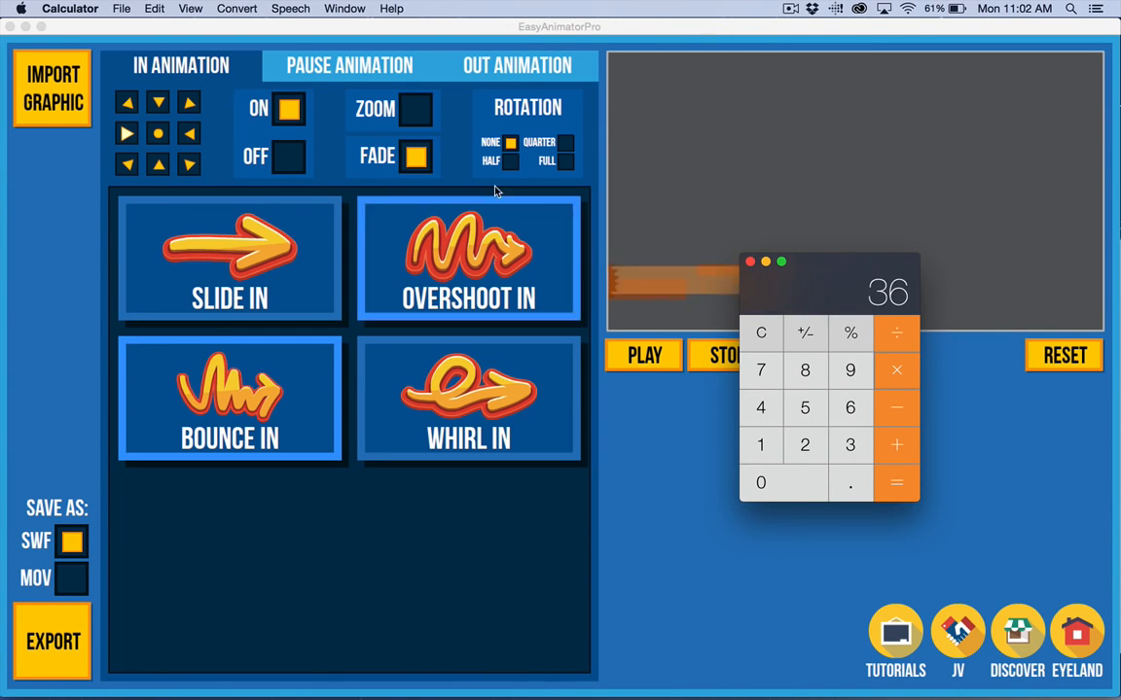
{"action": "left_click", "coordinate": [811, 443]}
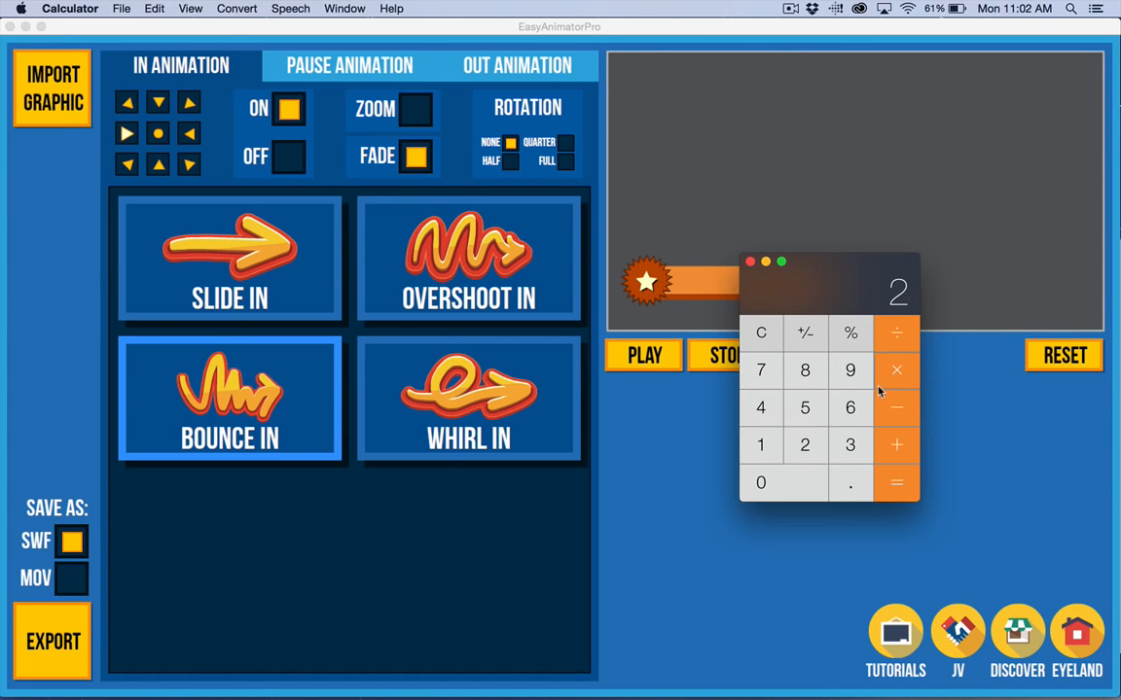
{"action": "left_click", "coordinate": [894, 375]}
{"action": "left_click", "coordinate": [805, 447]}
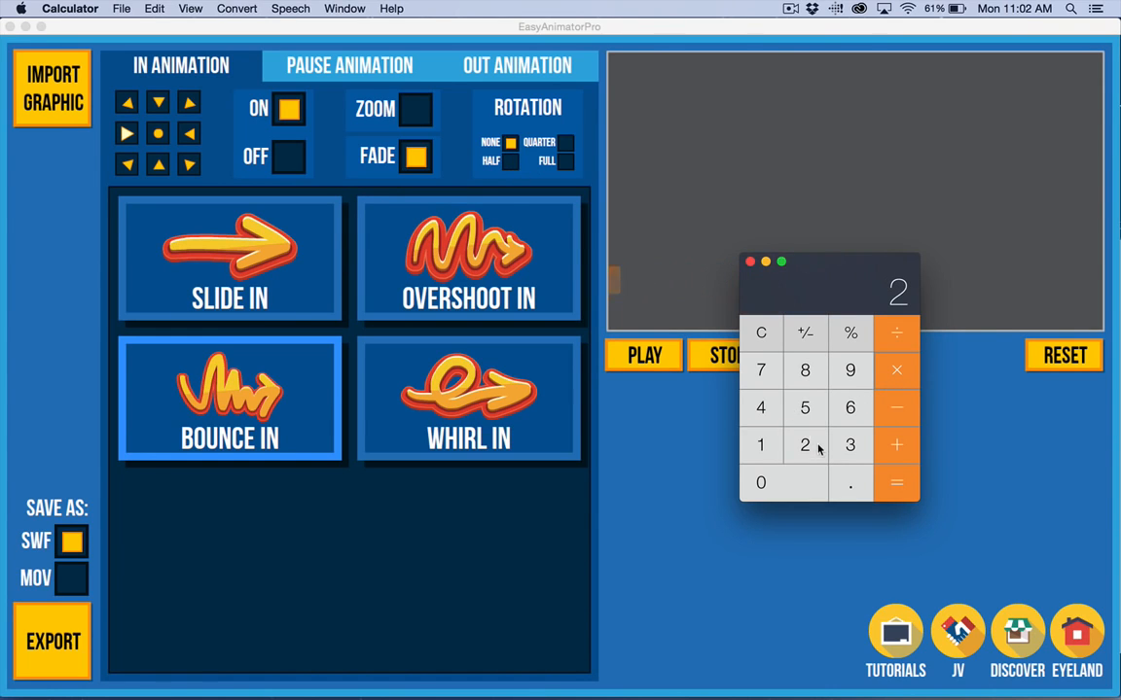
{"action": "left_click", "coordinate": [894, 372]}
{"action": "left_click", "coordinate": [762, 416]}
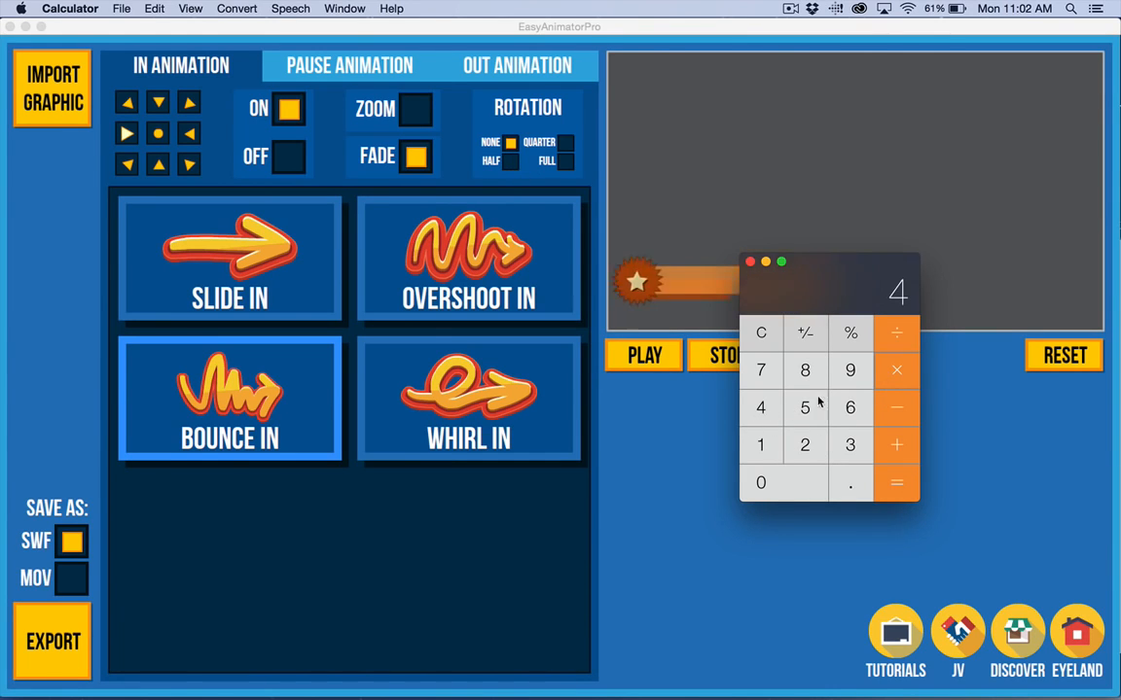
{"action": "left_click", "coordinate": [895, 482]}
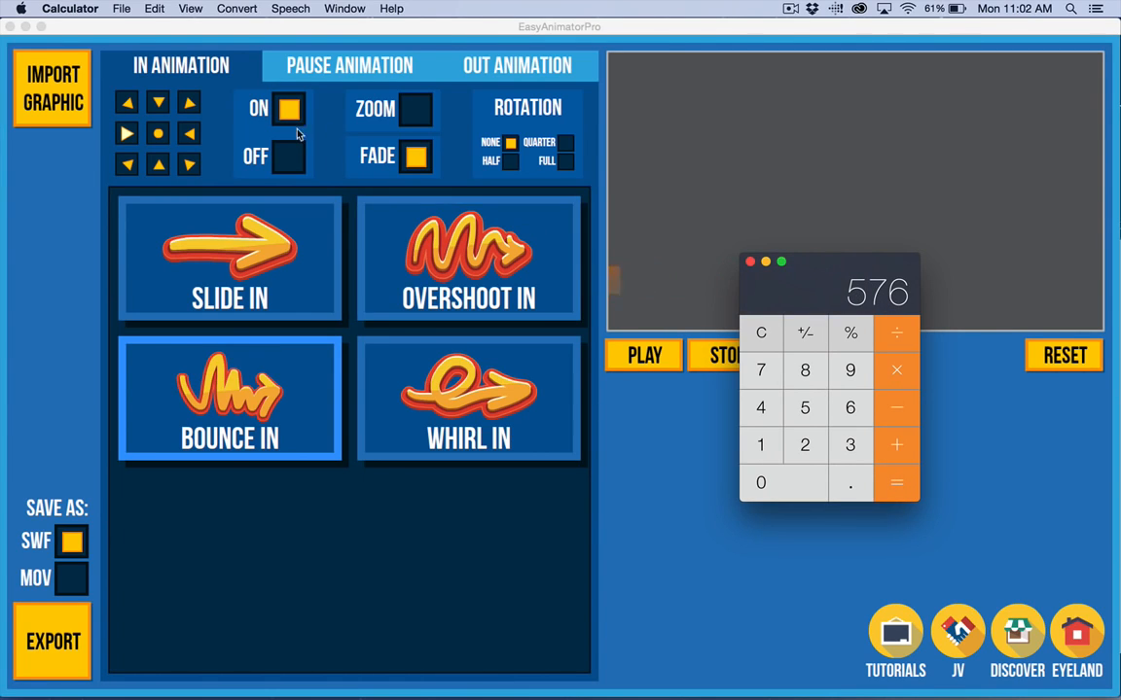
Clear the calculator, calculate the total animation combinations as 577 × 14 × 577, and close the Calculator.
{"action": "left_click", "coordinate": [762, 333]}
{"action": "left_click", "coordinate": [804, 405]}
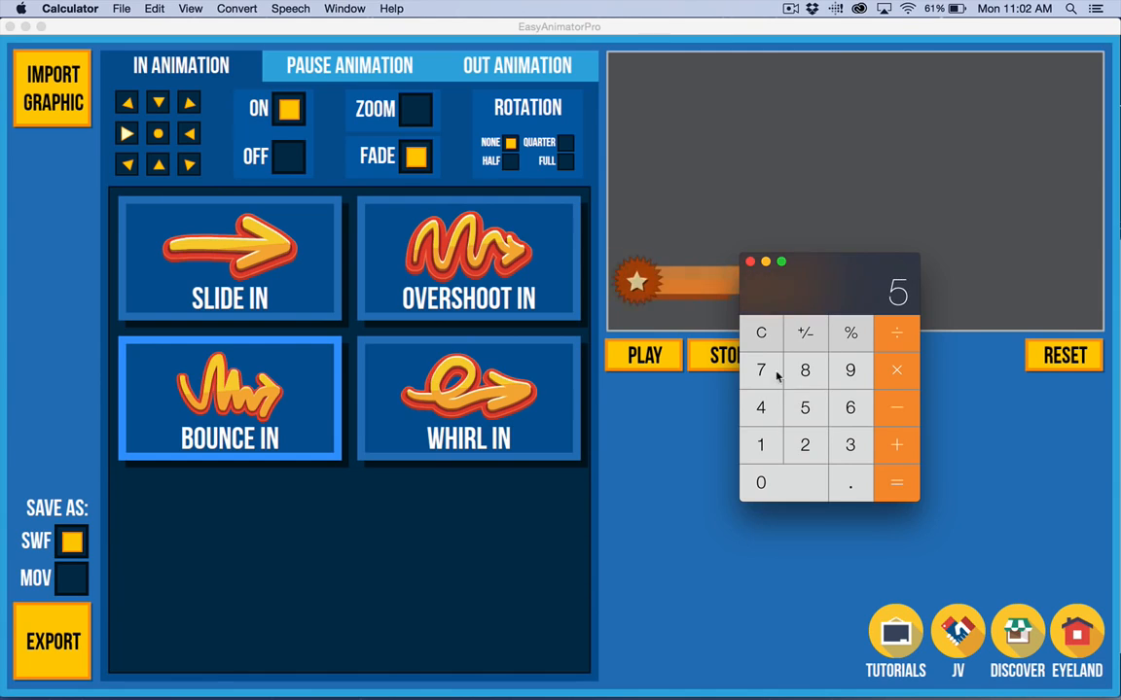
{"action": "left_click", "coordinate": [766, 371]}
{"action": "left_click", "coordinate": [768, 371]}
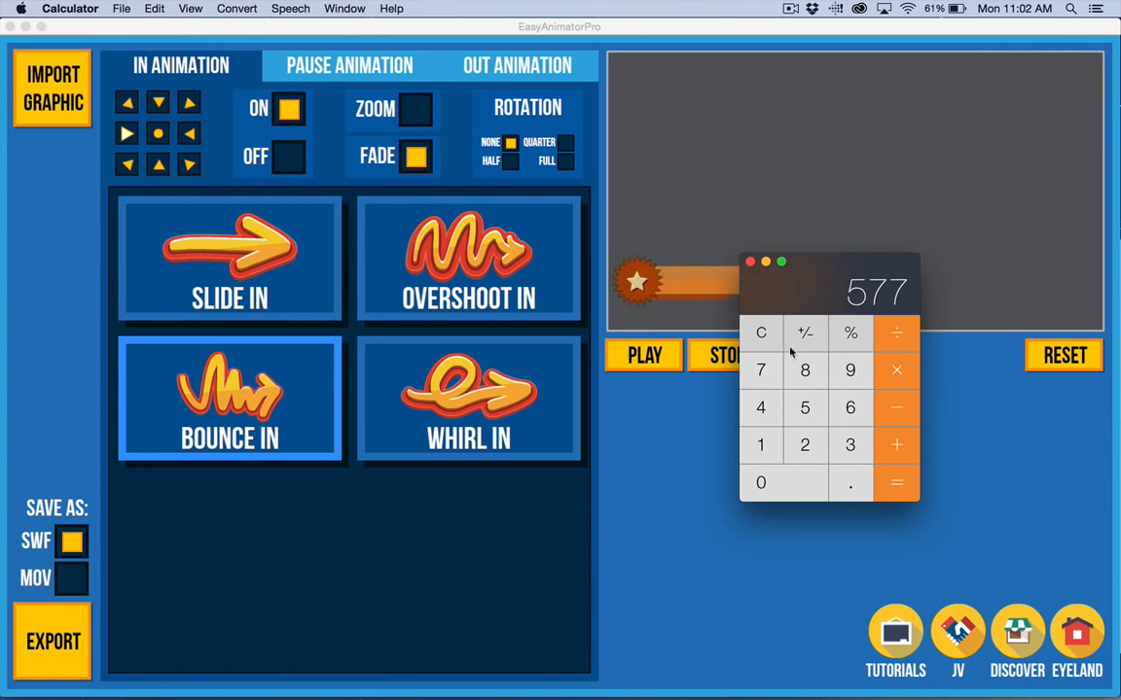
{"action": "left_click", "coordinate": [761, 446]}
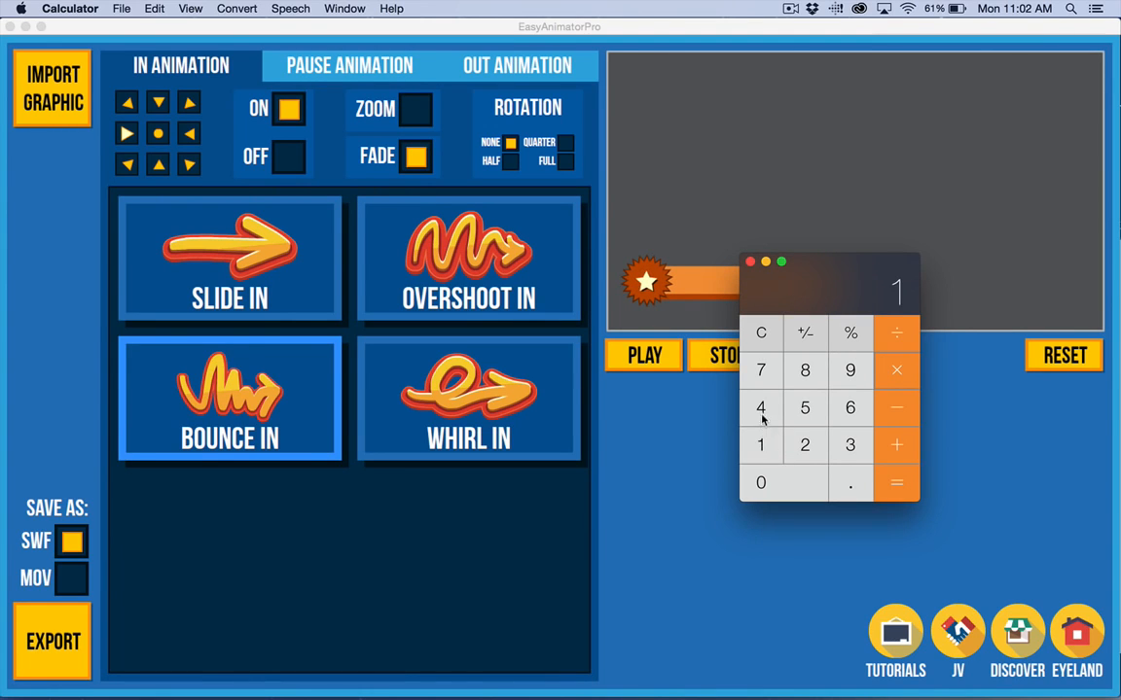
{"action": "left_click", "coordinate": [762, 416]}
{"action": "left_click", "coordinate": [899, 372]}
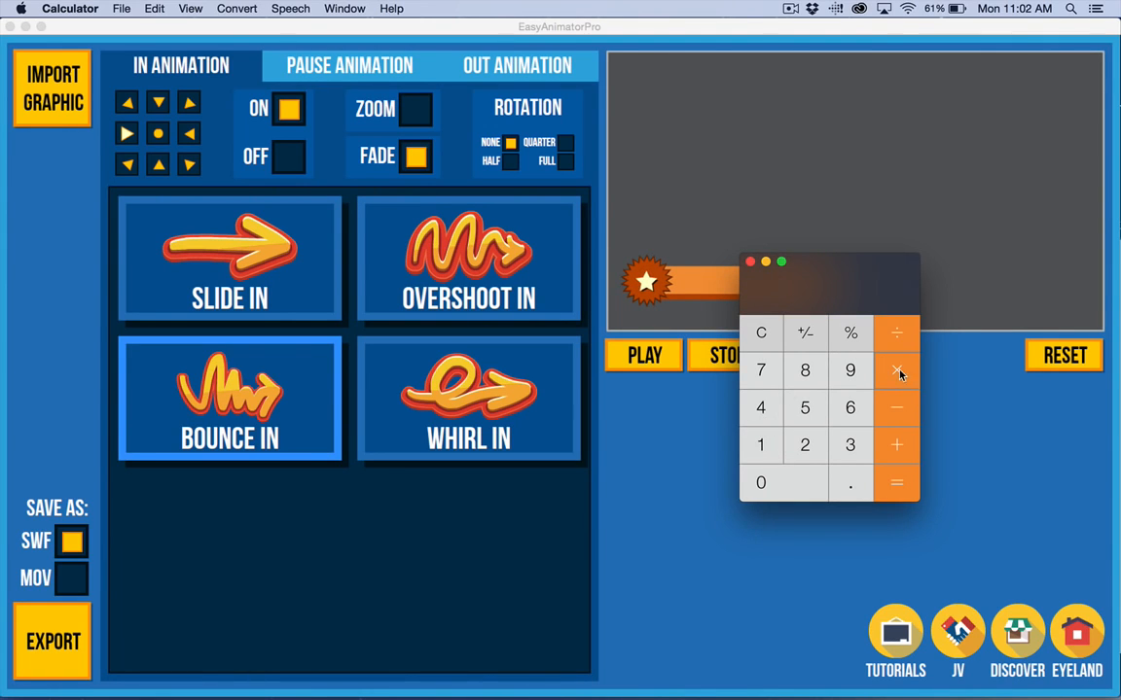
{"action": "left_click", "coordinate": [805, 408]}
{"action": "left_click", "coordinate": [770, 376]}
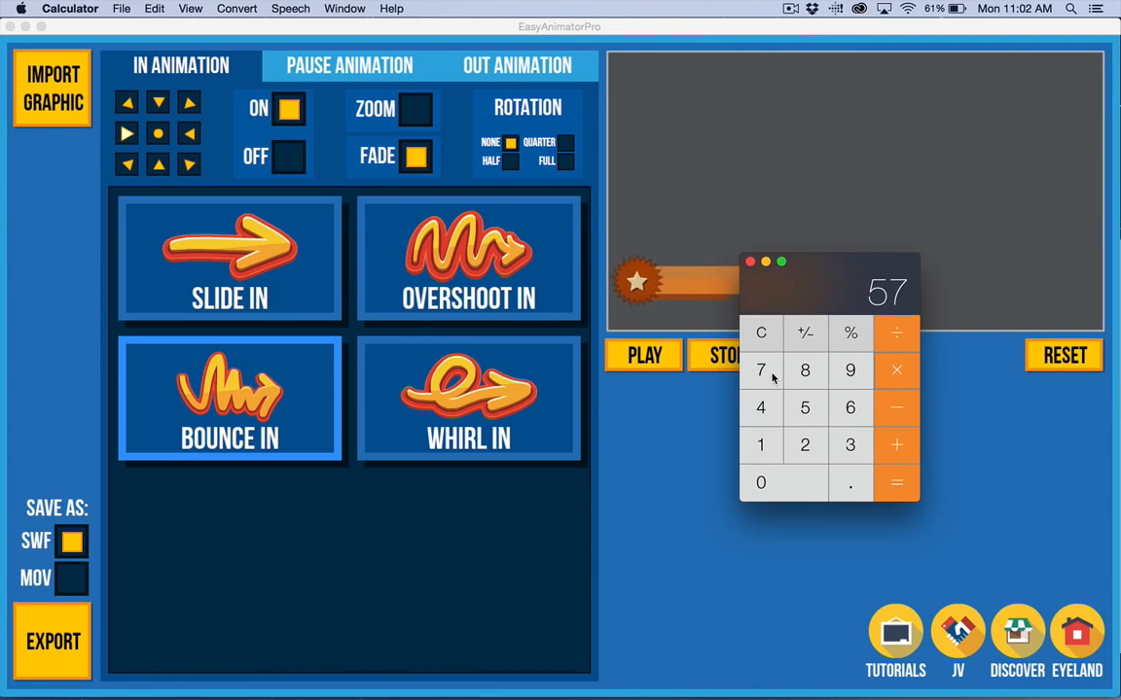
{"action": "left_click", "coordinate": [770, 377]}
{"action": "left_click", "coordinate": [896, 487]}
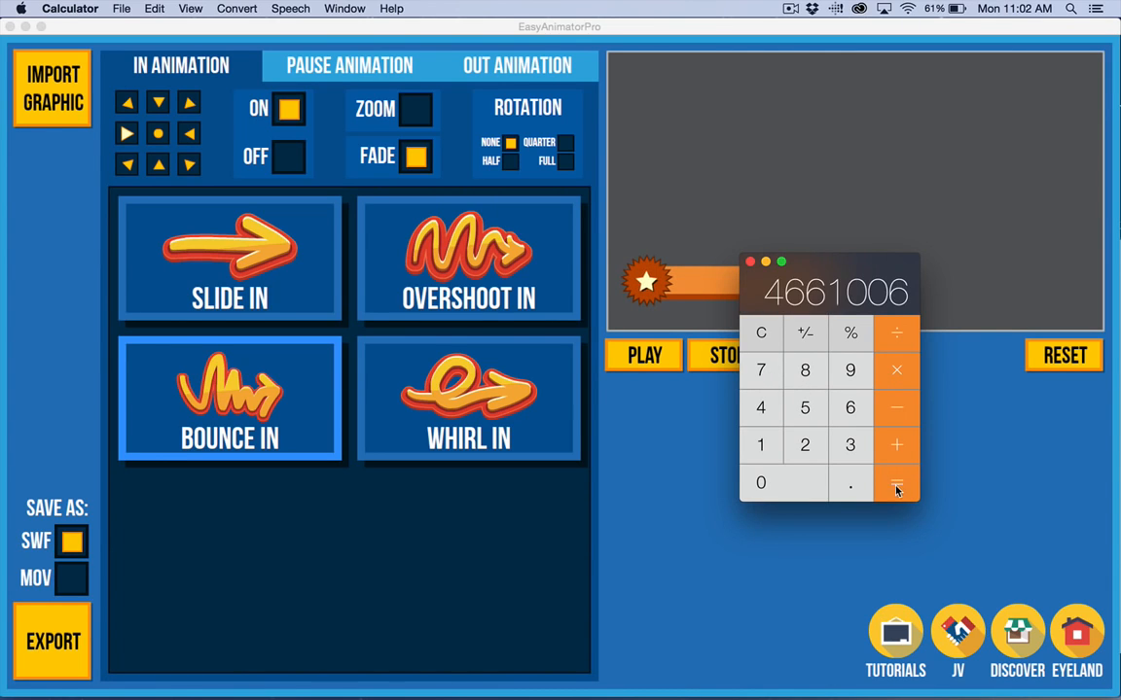
{"action": "left_click", "coordinate": [750, 262]}
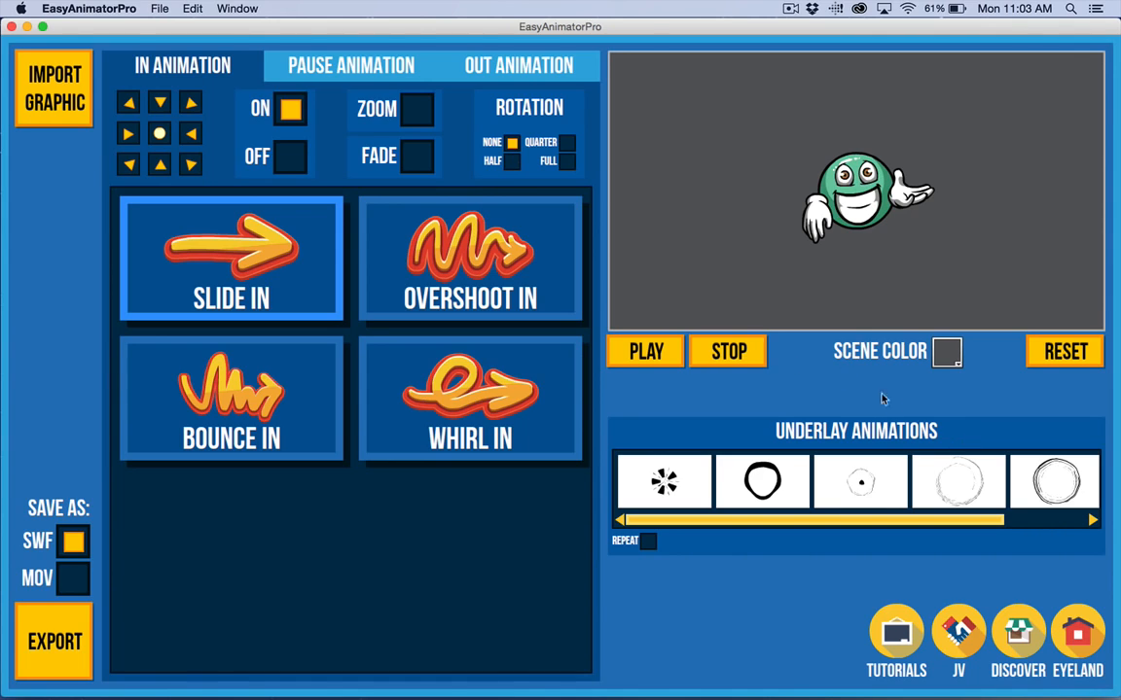
Set the scene color to White and add the thick black ring underlay animation behind the green character.
{"action": "left_click", "coordinate": [944, 362]}
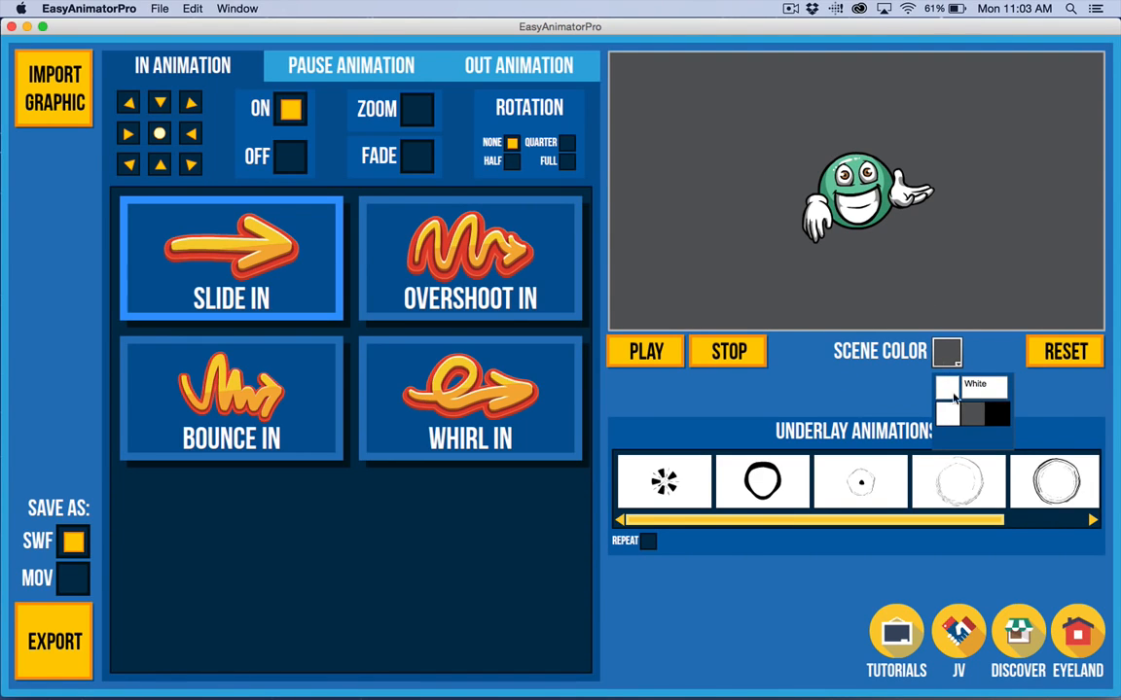
{"action": "left_click", "coordinate": [952, 393]}
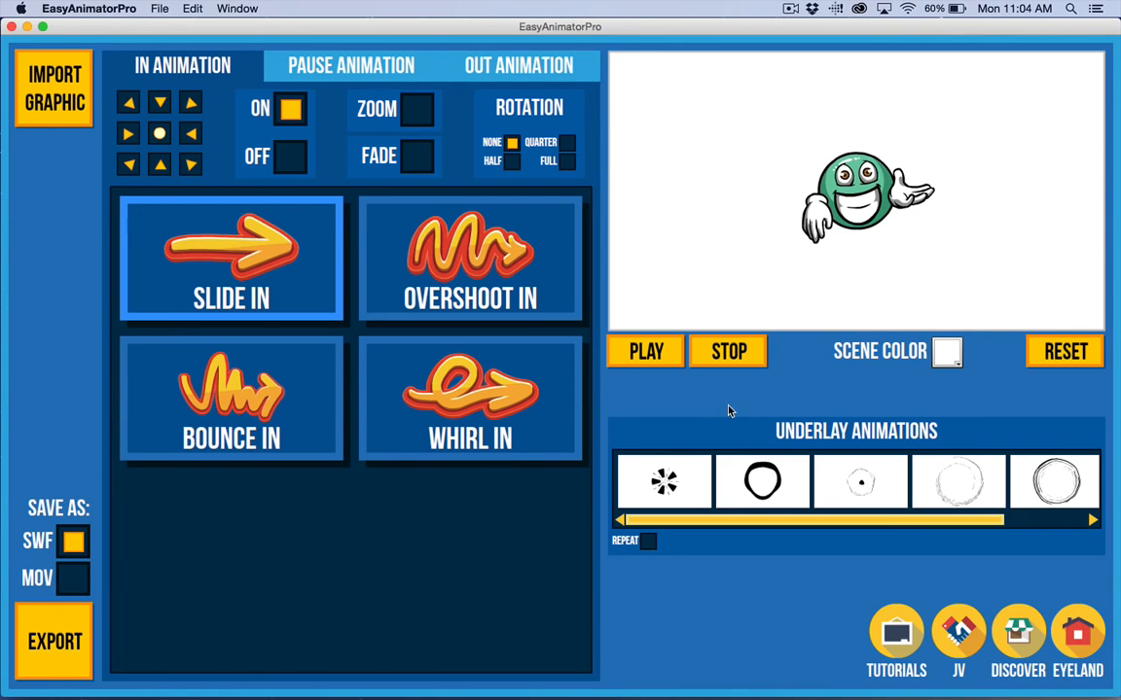
{"action": "left_click", "coordinate": [761, 481]}
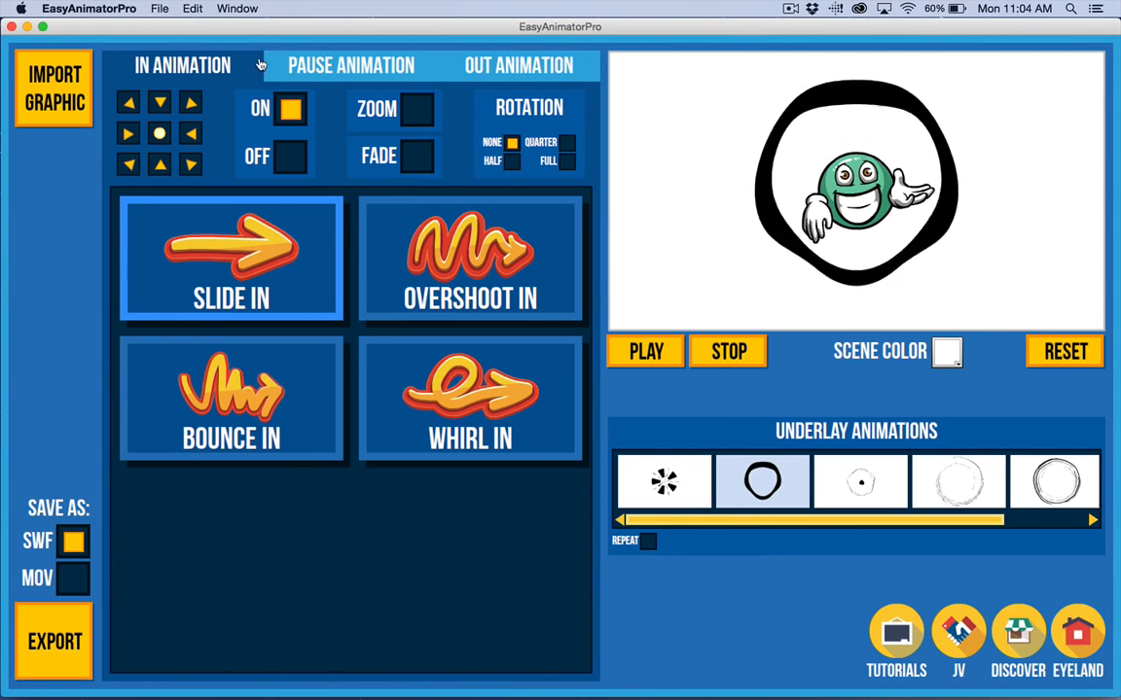
Turn on Zoom and Full rotation for the character's Slide In, and set its pause animation to Rotoscope Effect.
{"action": "left_click", "coordinate": [375, 101]}
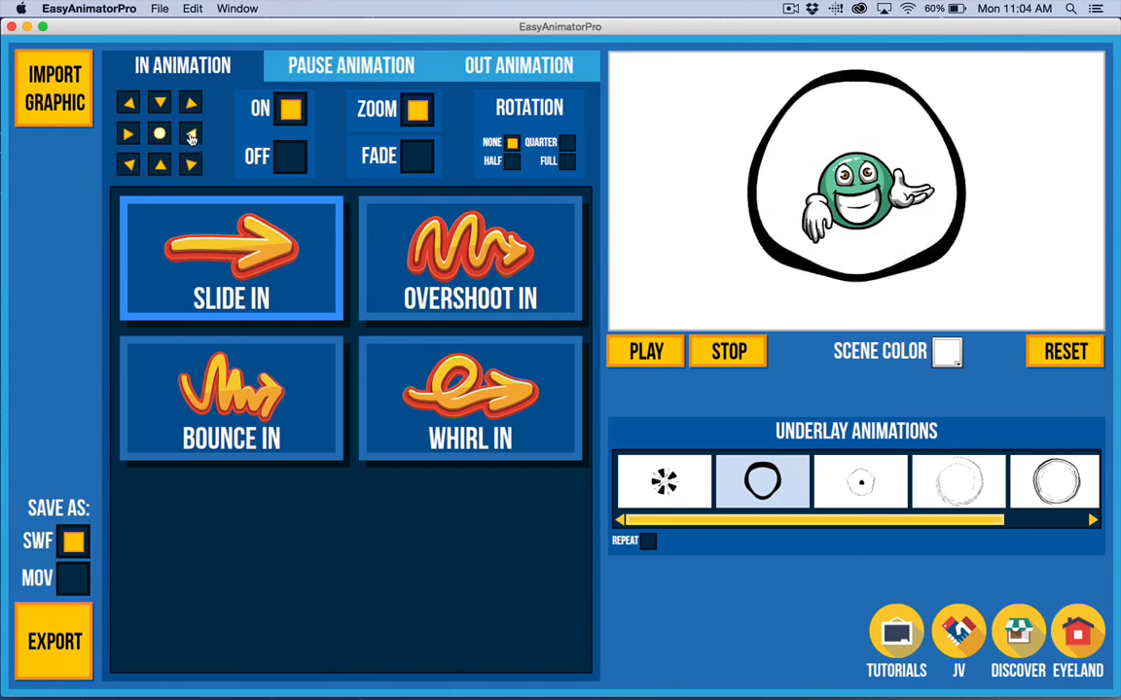
{"action": "left_click", "coordinate": [567, 161]}
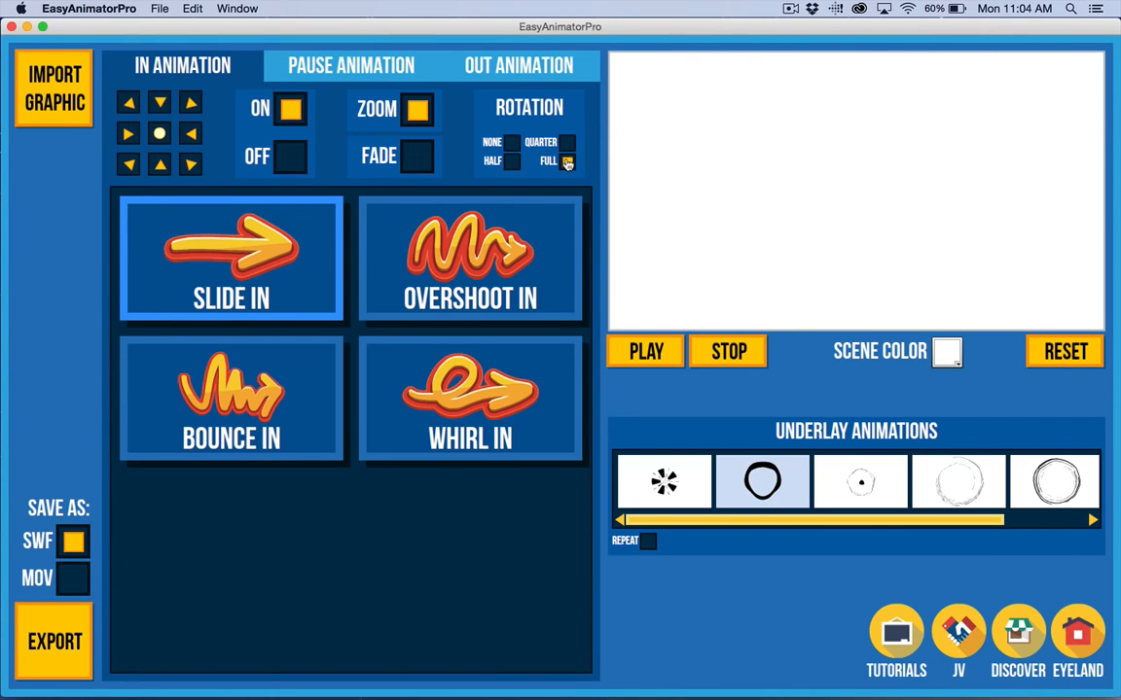
{"action": "left_click", "coordinate": [382, 68]}
{"action": "left_click", "coordinate": [379, 210]}
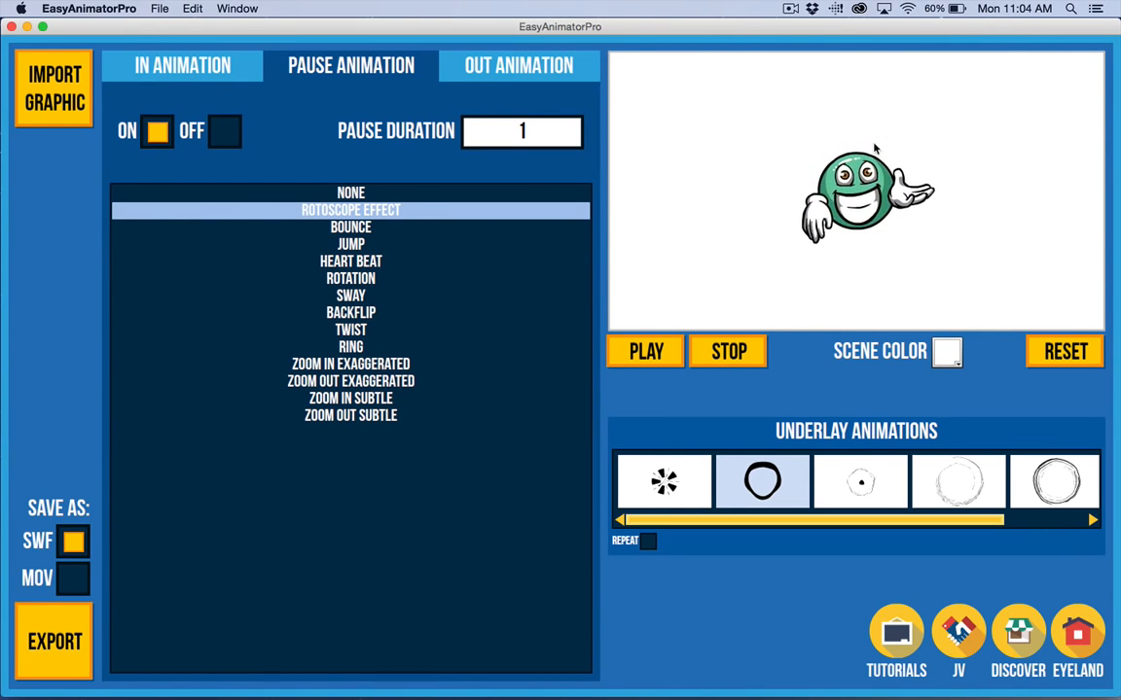
Try the thin sketched circle underlay and apply the underlay animation with the small central dot instead.
{"action": "left_click", "coordinate": [939, 497]}
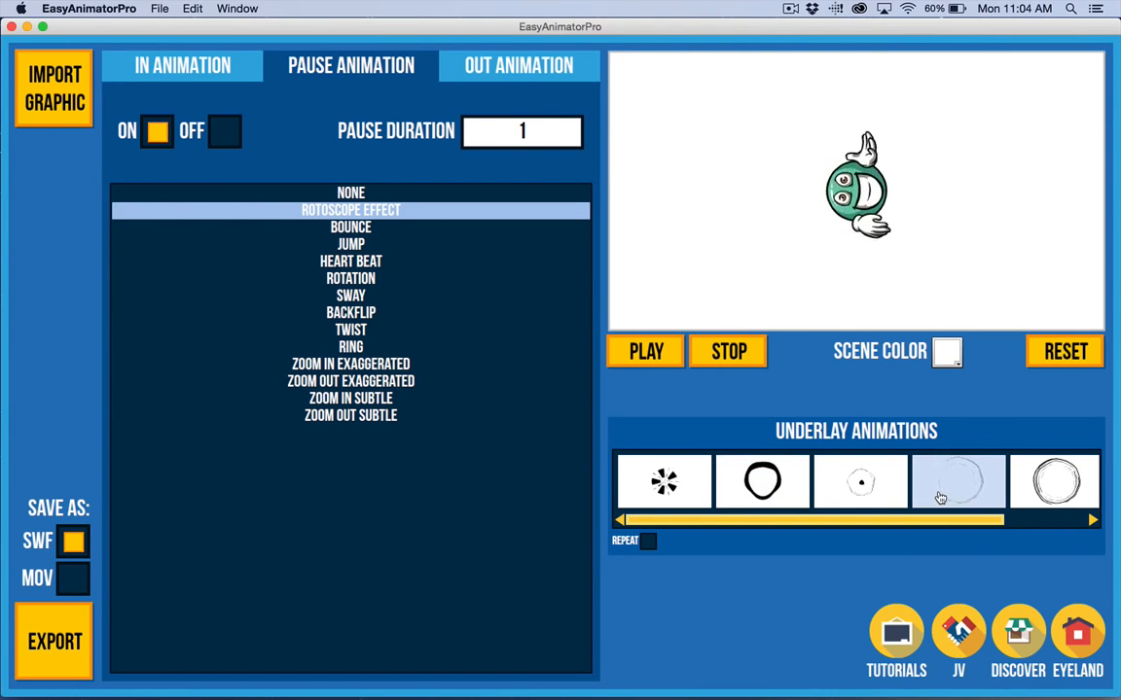
{"action": "left_click", "coordinate": [856, 491]}
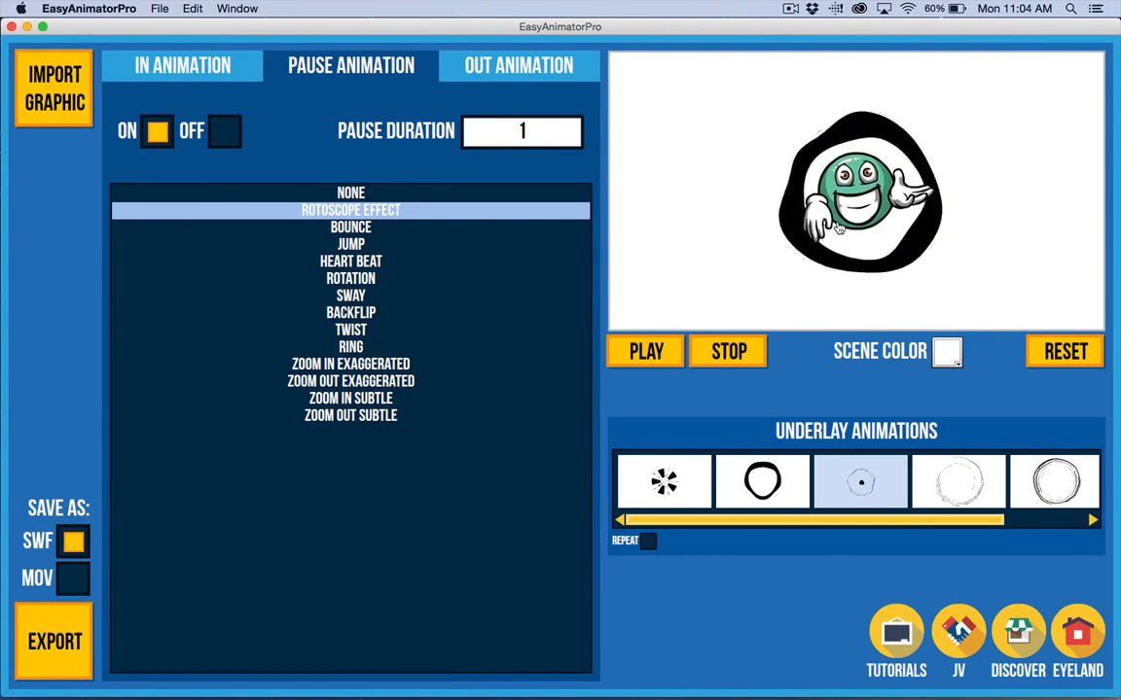
Try the thick black ring underlay, apply the dashed radial burst underlay with Repeat on instead, and set the pause duration to 4.
{"action": "left_click", "coordinate": [762, 482]}
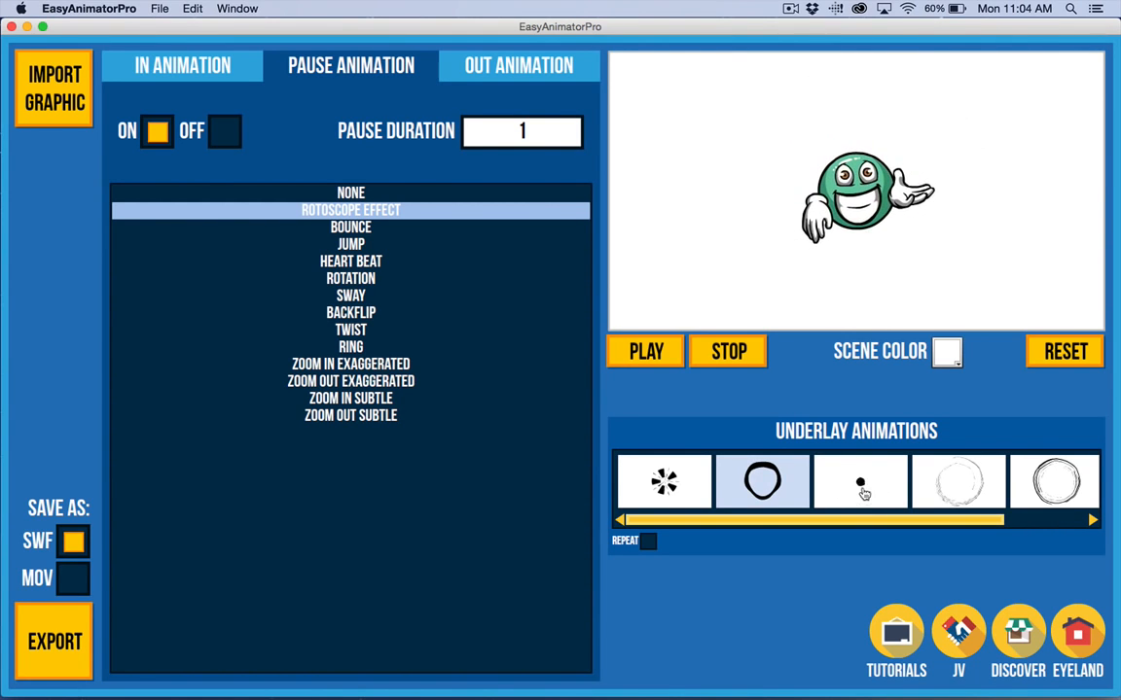
{"action": "left_click", "coordinate": [660, 479]}
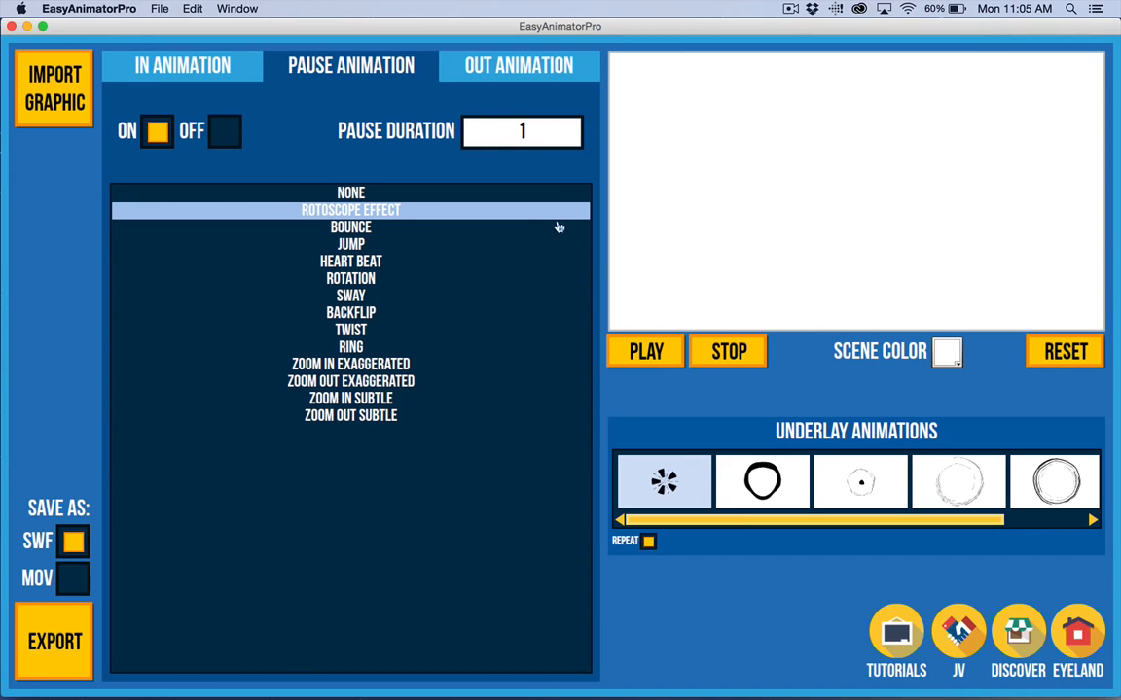
{"action": "double_click", "coordinate": [536, 134]}
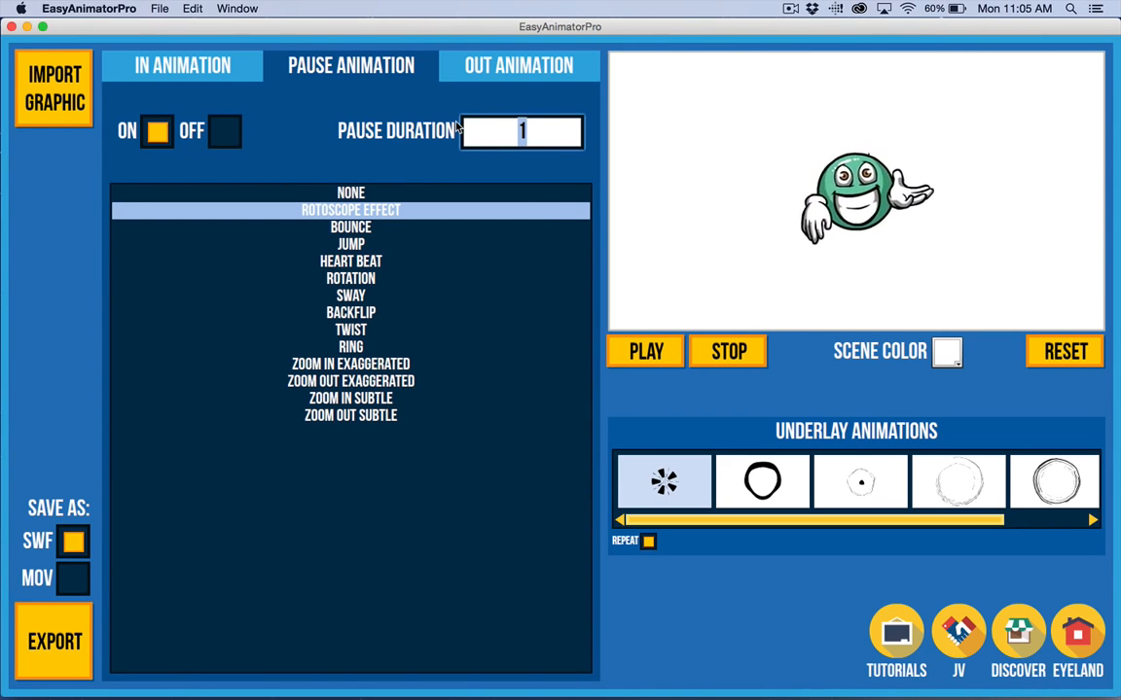
{"action": "type", "text": "4"}
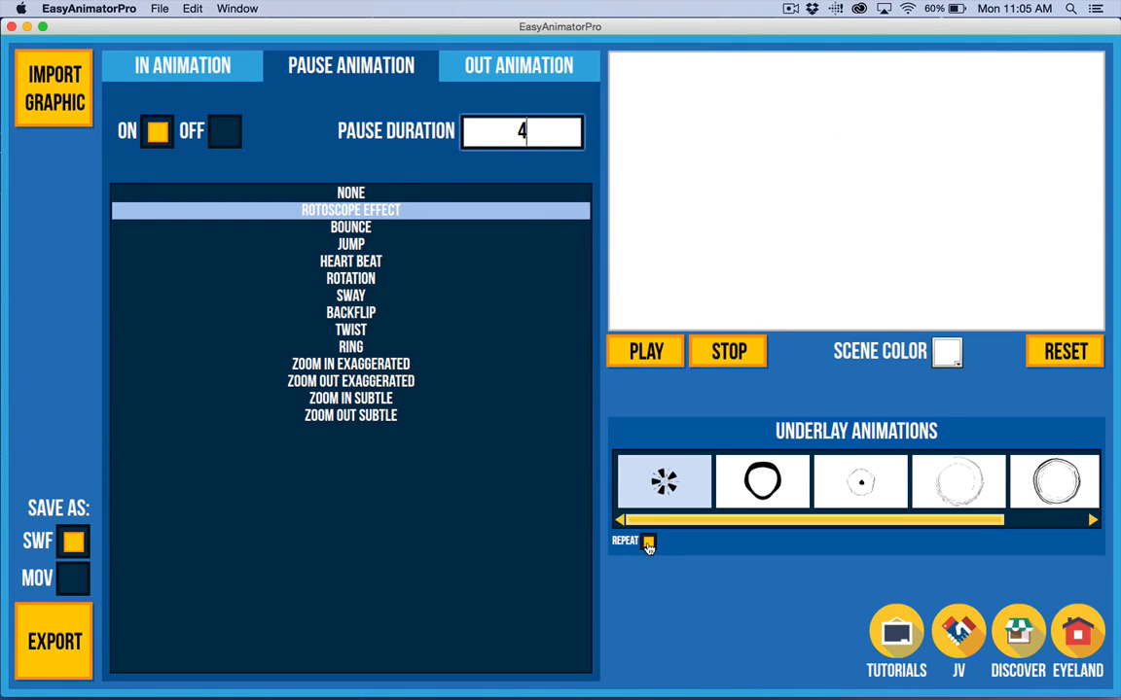
{"action": "left_click", "coordinate": [163, 68]}
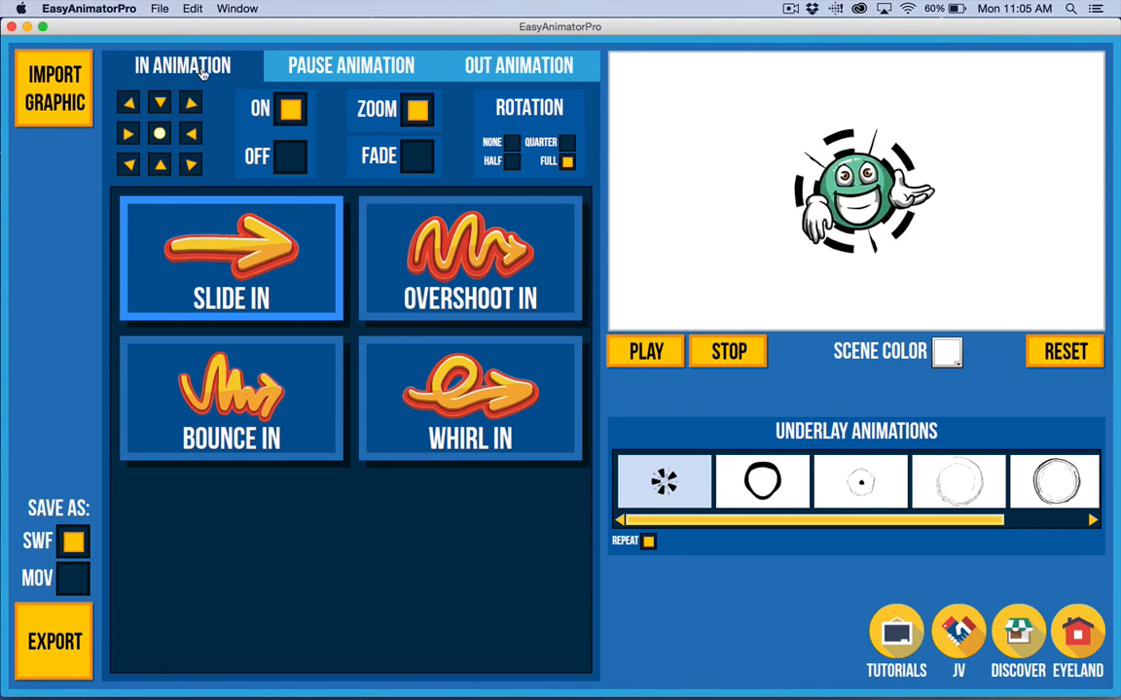
{"action": "left_click", "coordinate": [330, 68]}
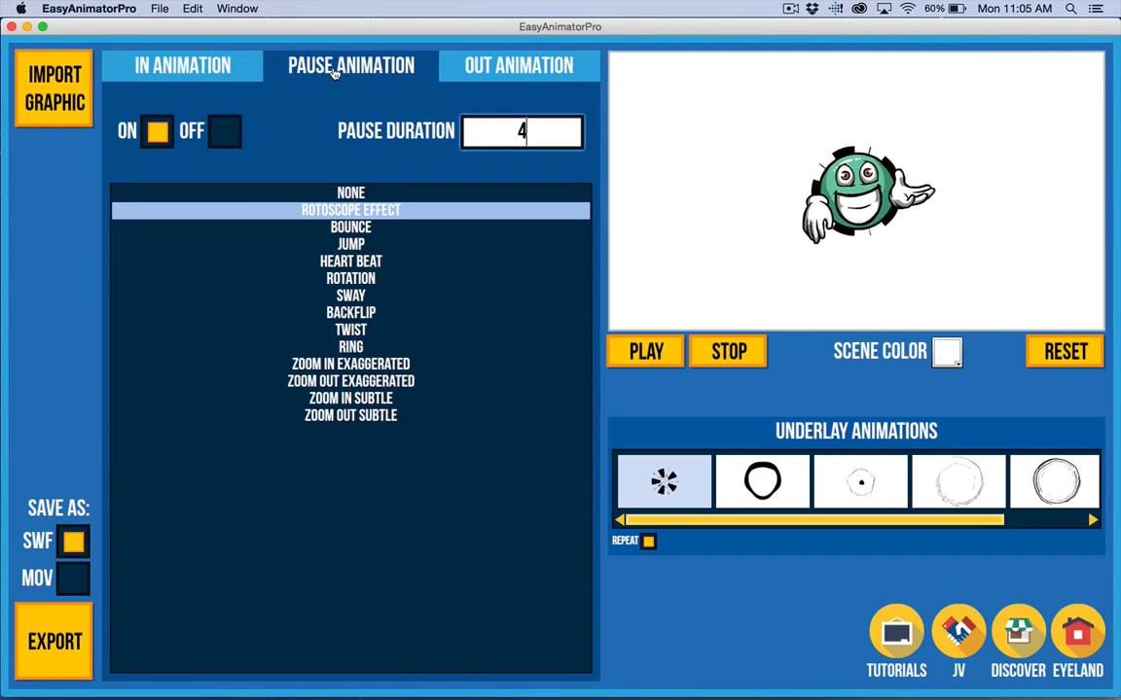
{"action": "left_click", "coordinate": [182, 68]}
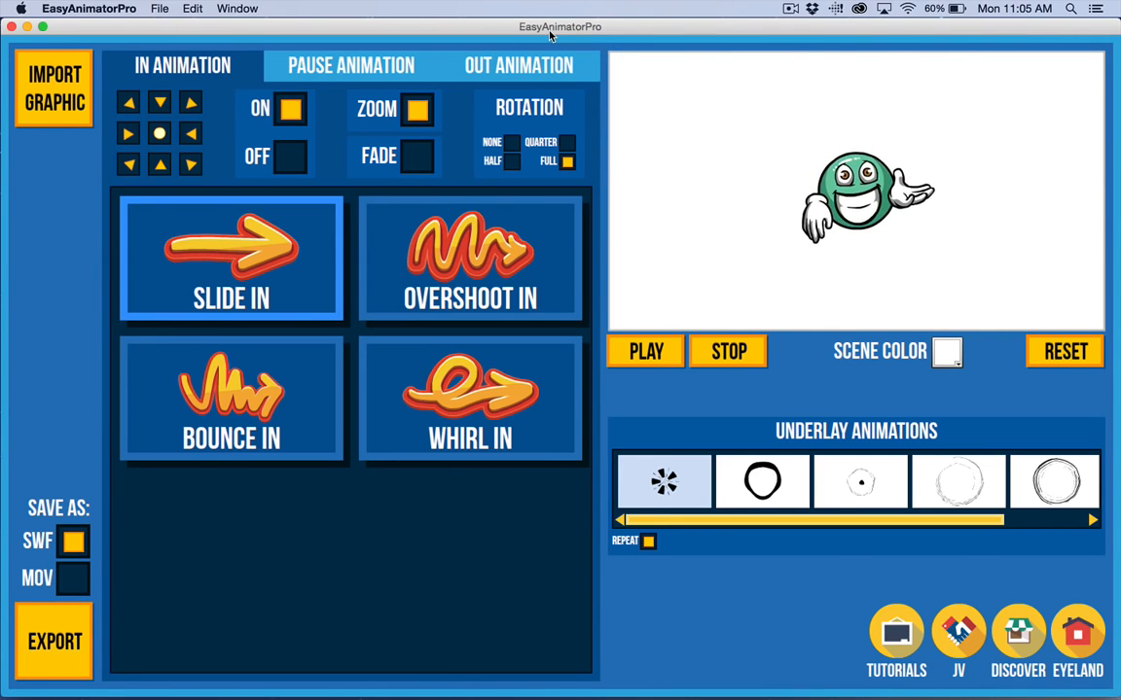